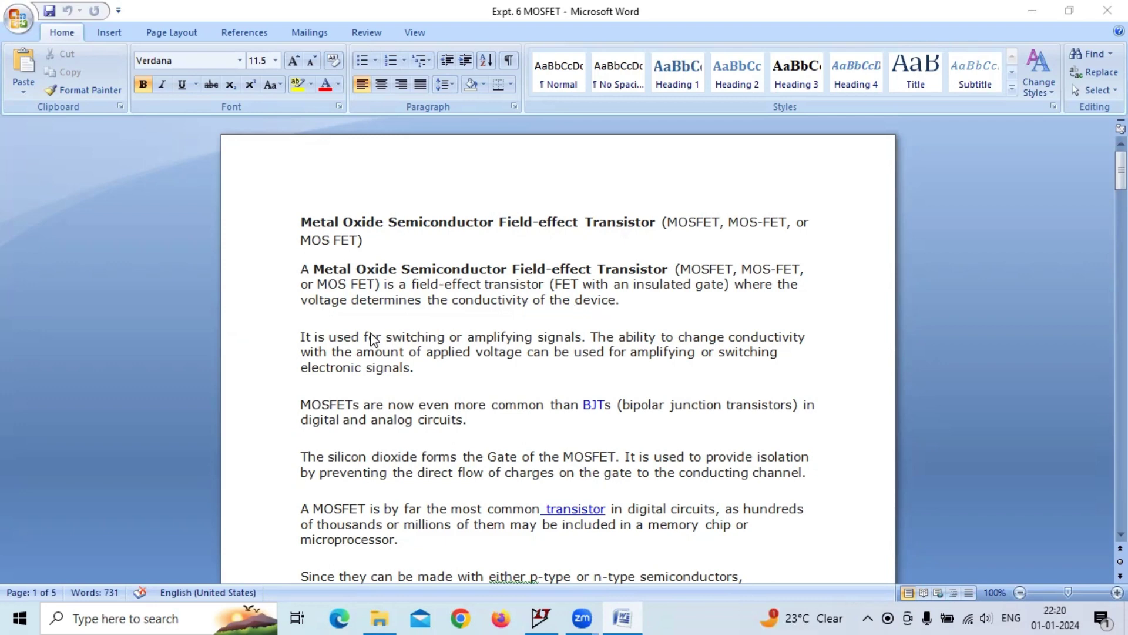
# - Highlight 'switching or amplifying signals', then scroll down to the MOSFET Structure diagram
pyautogui.moveTo(386, 337); pyautogui.dragTo(580, 338)
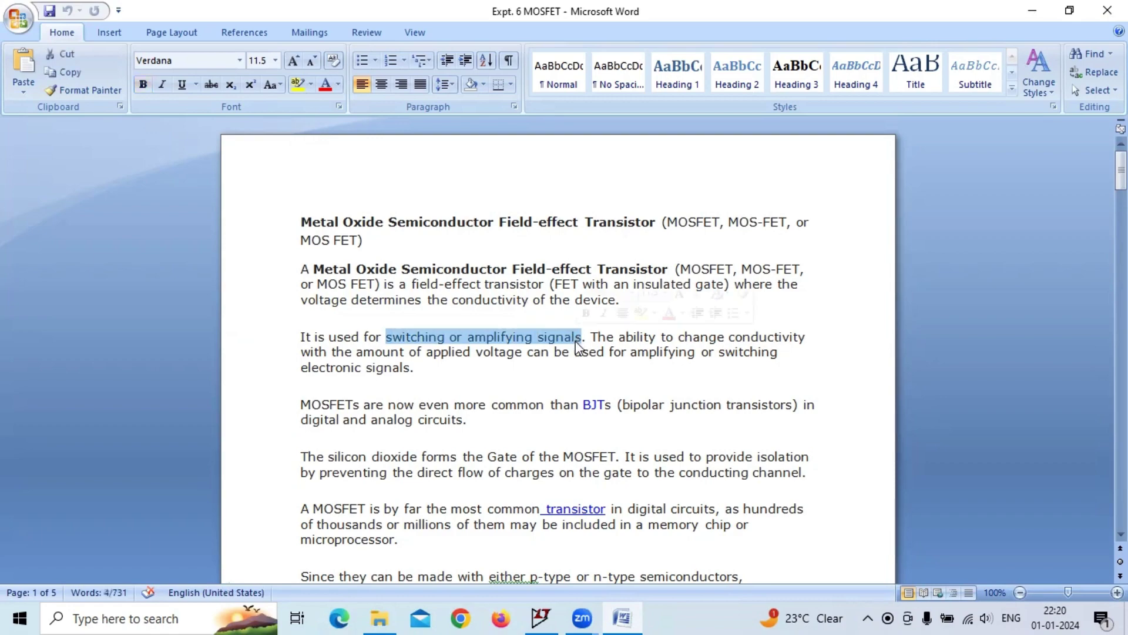
pyautogui.scroll(-5, 528, 392)
pyautogui.scroll(-3, 527, 392)
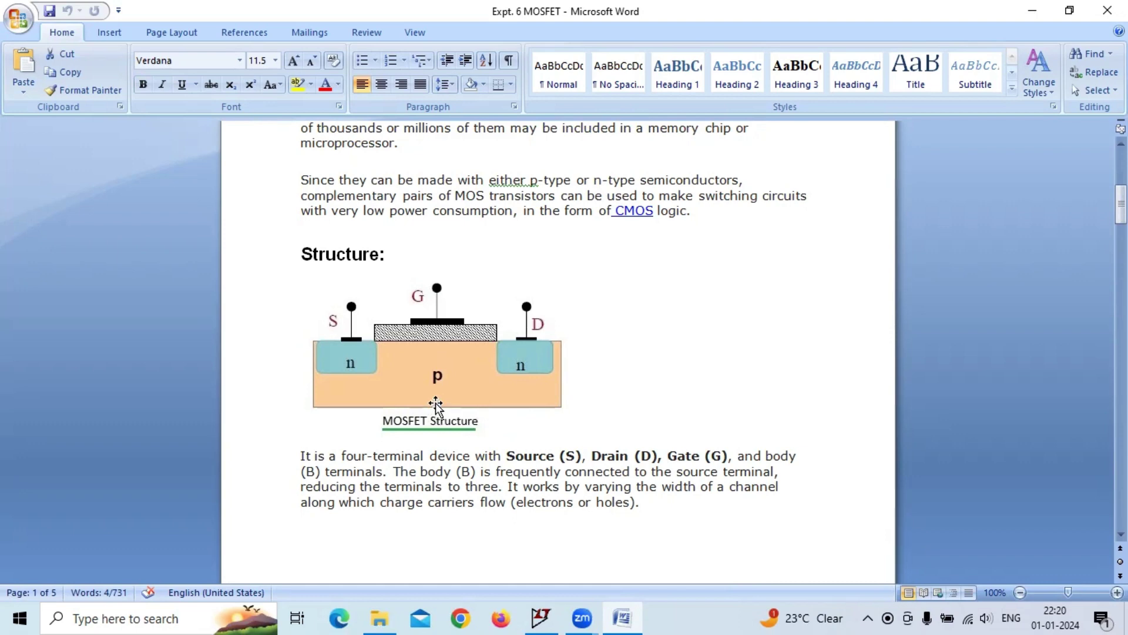
# - Scroll to Different Types of MOSFET and highlight 'Depletion Mode' and 'Enhancement Mode'
pyautogui.scroll(-8, 481, 423)
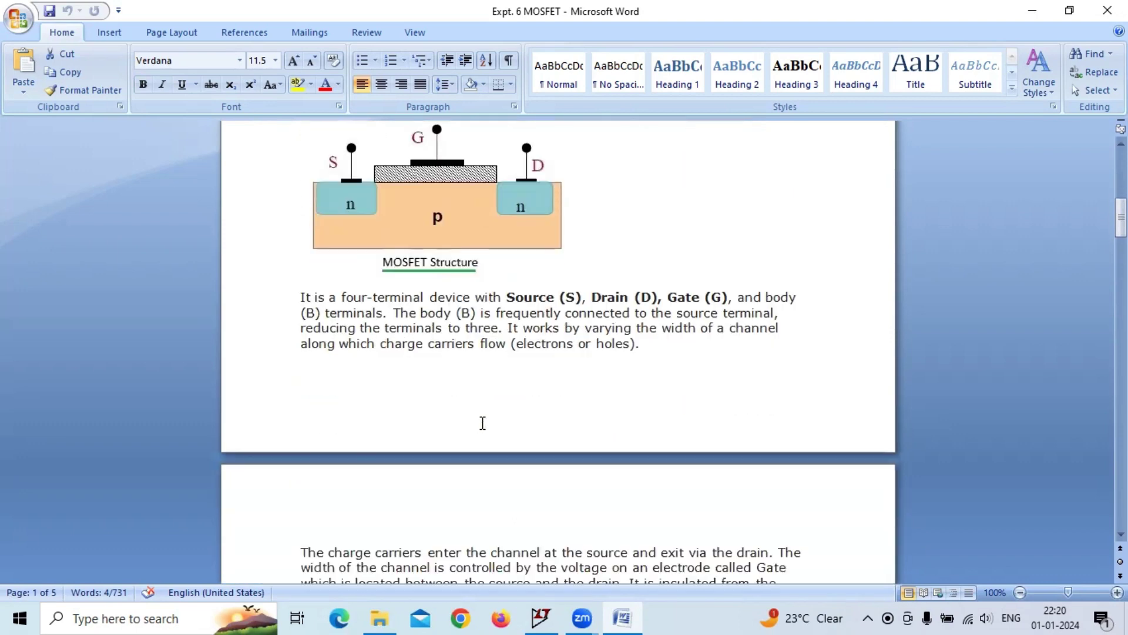
pyautogui.scroll(-7, 481, 423)
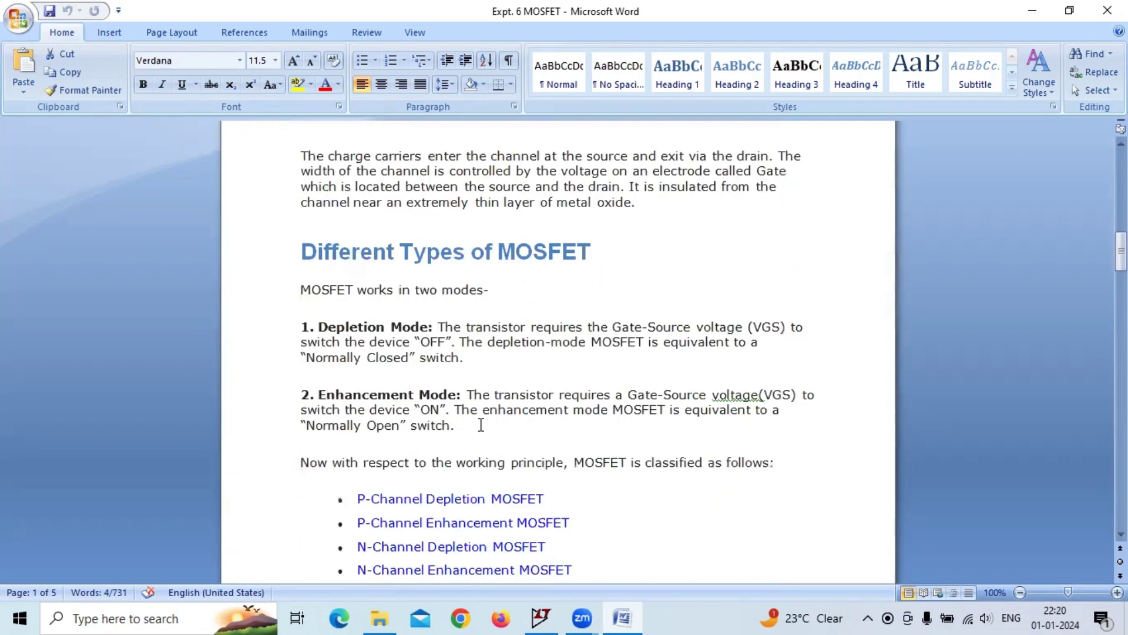
pyautogui.moveTo(318, 208); pyautogui.dragTo(425, 208)
pyautogui.moveTo(318, 276); pyautogui.dragTo(456, 276)
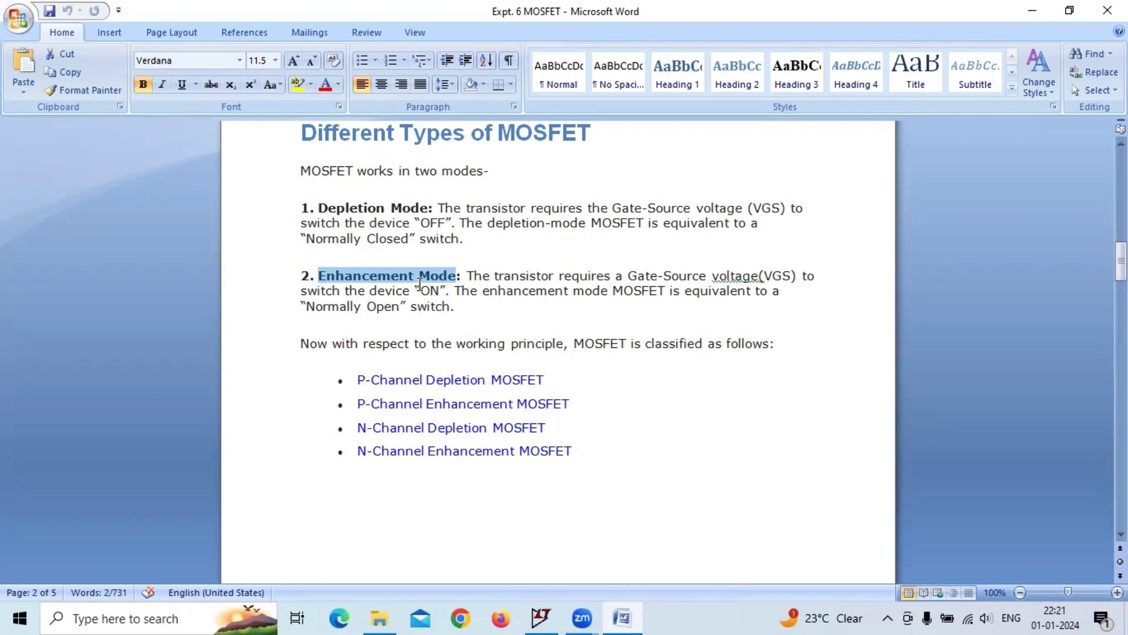
# - Scroll down to the P-Channel MOSFET enhancement and depletion diagrams and their explanation
pyautogui.scroll(-15, 419, 284)
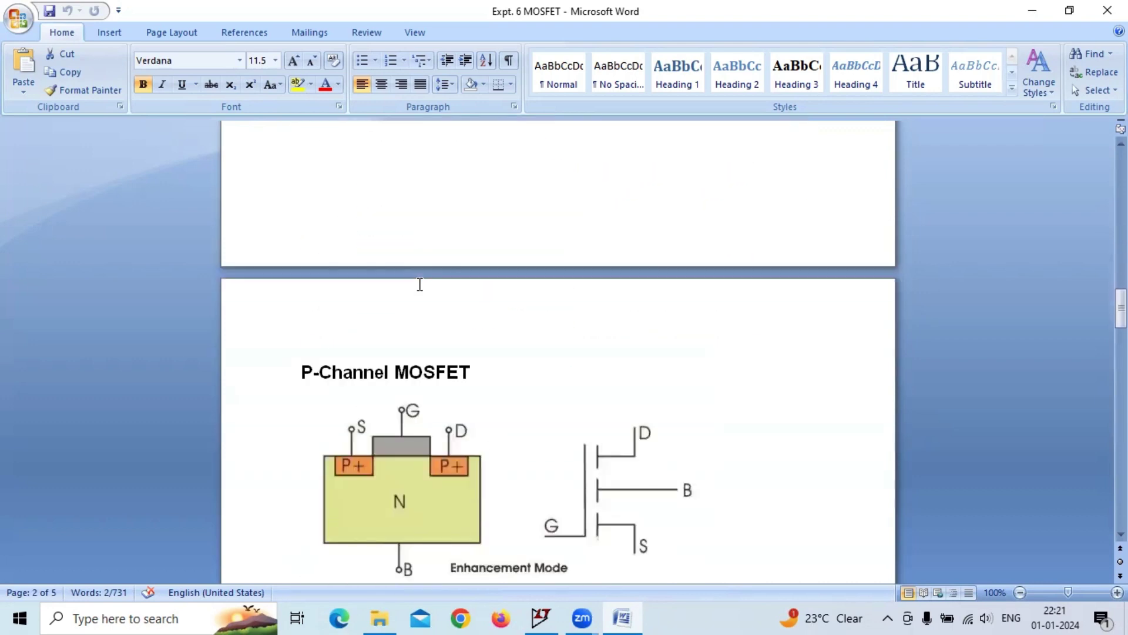
pyautogui.scroll(-3, 417, 288)
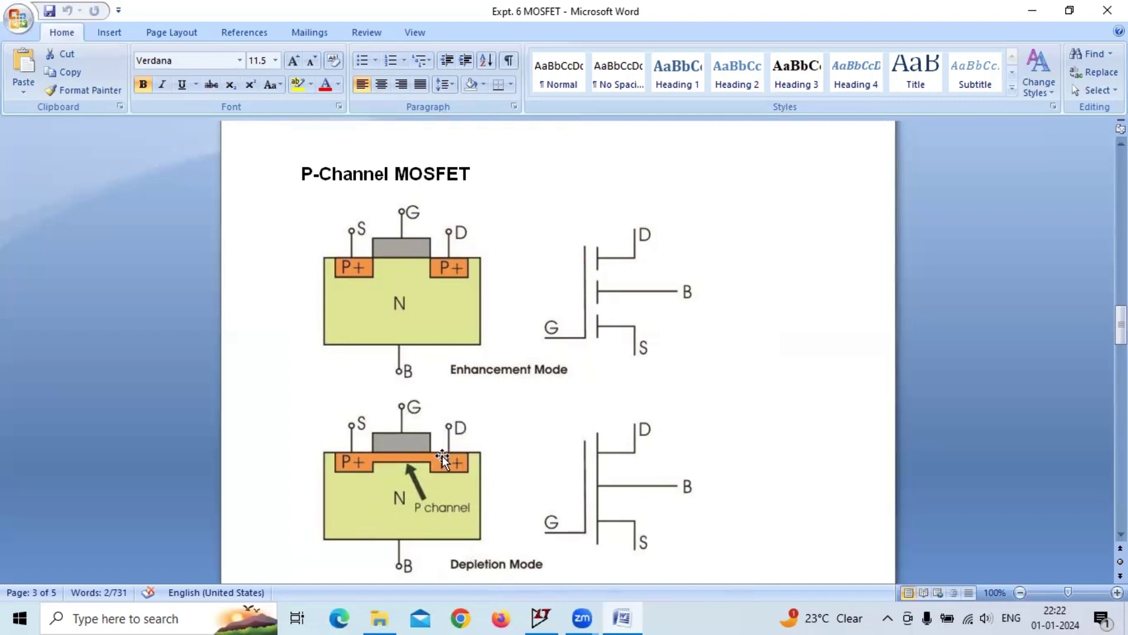
pyautogui.scroll(-8, 449, 453)
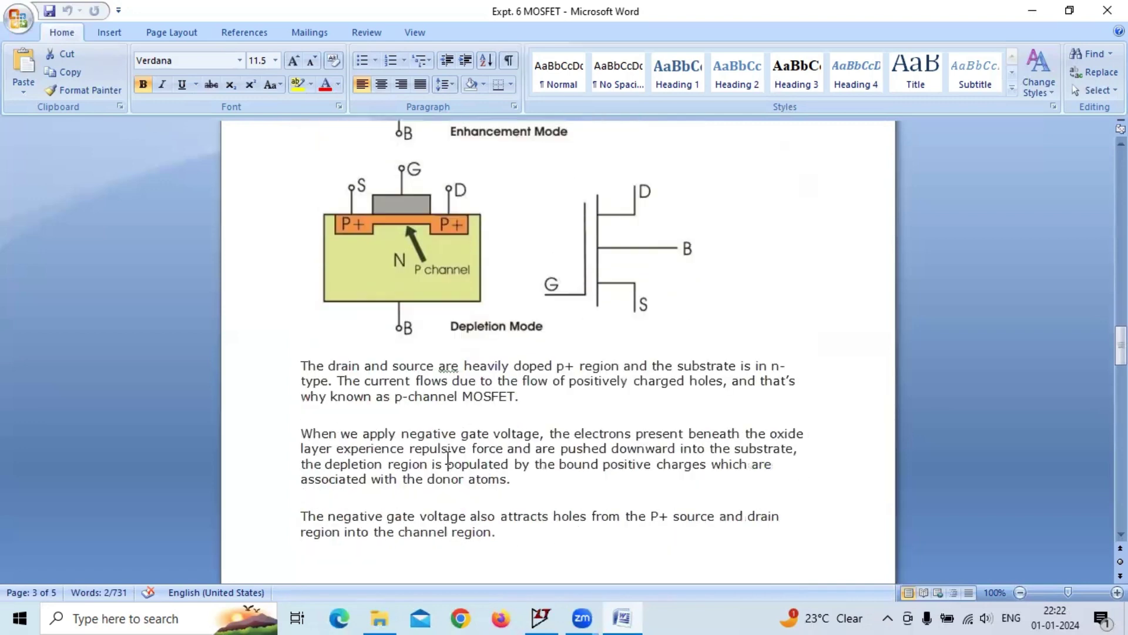
# - Scroll down to the N-Channel MOSFET enhancement and depletion mode diagrams
pyautogui.scroll(-16, 447, 458)
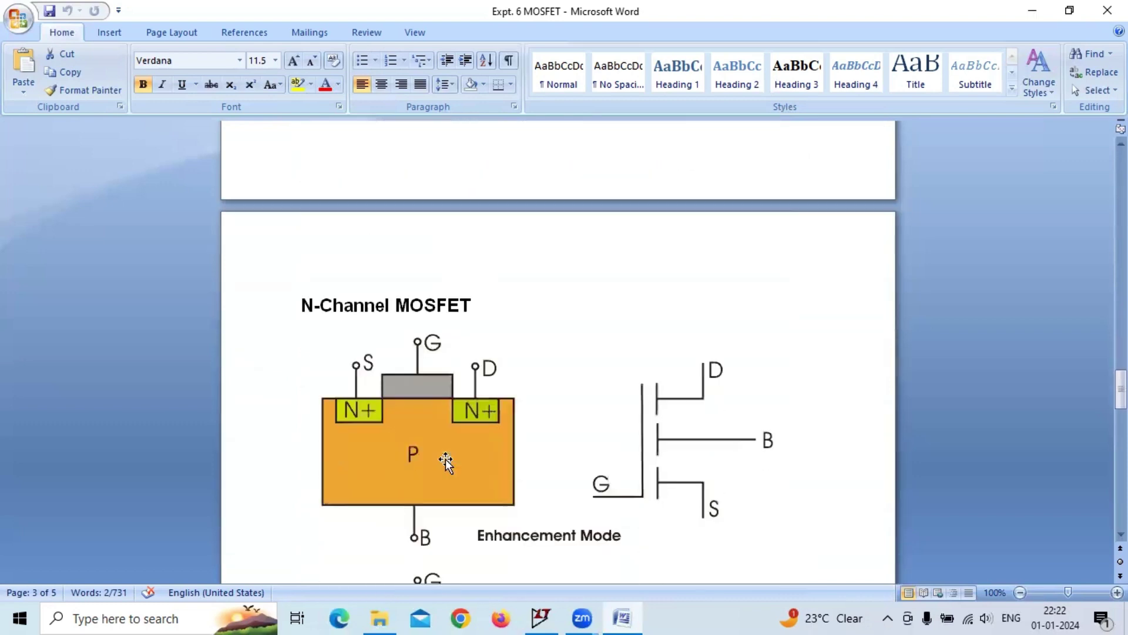
pyautogui.scroll(-2, 446, 460)
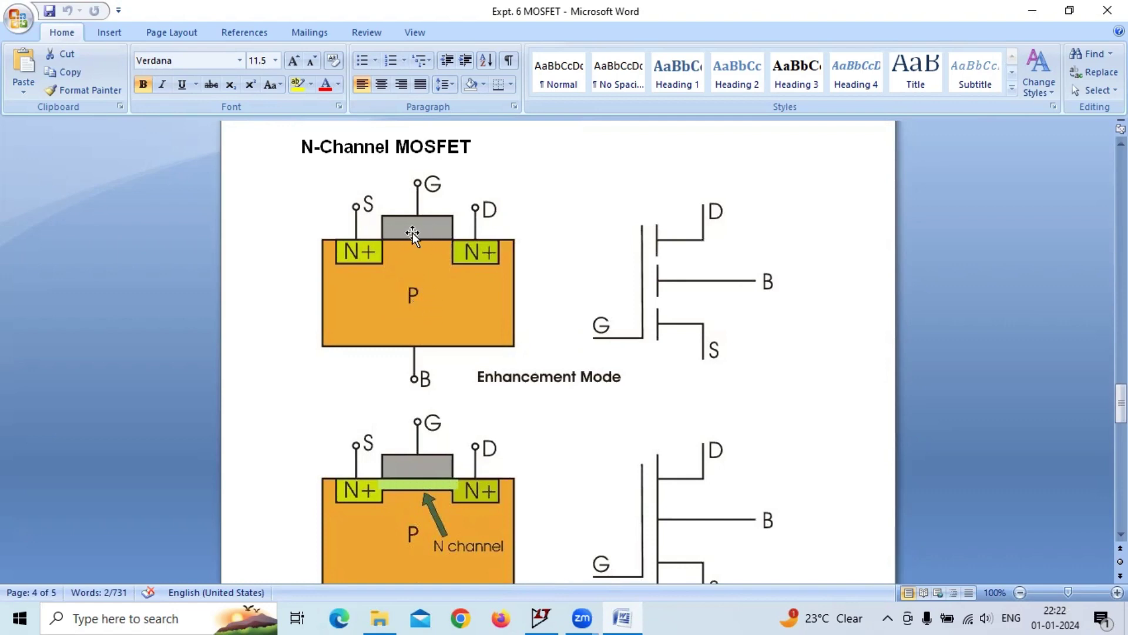
pyautogui.scroll(-1, 414, 362)
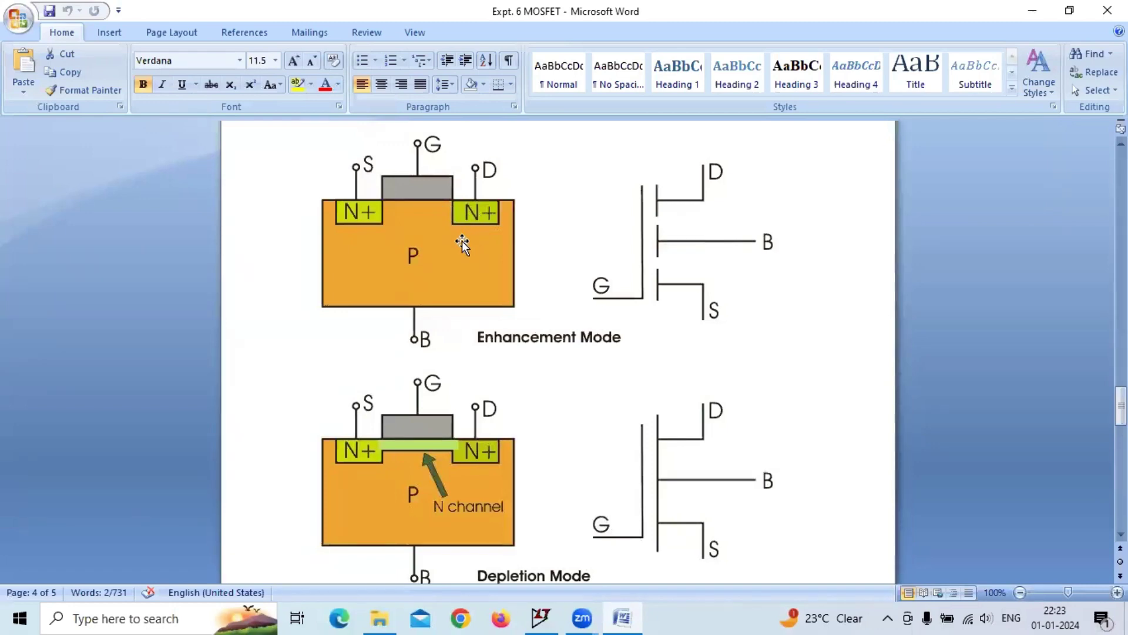
# - Return to the P-Channel paragraph on p+ drain and source regions, then switch to LTspice
pyautogui.scroll(14, 468, 334)
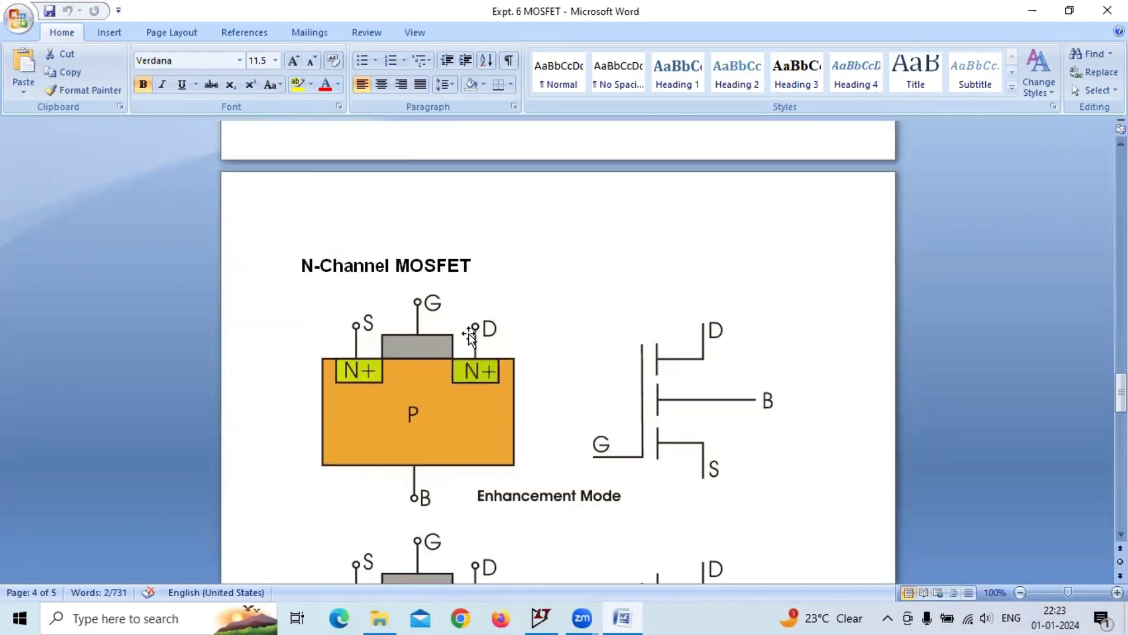
pyautogui.scroll(10, 470, 334)
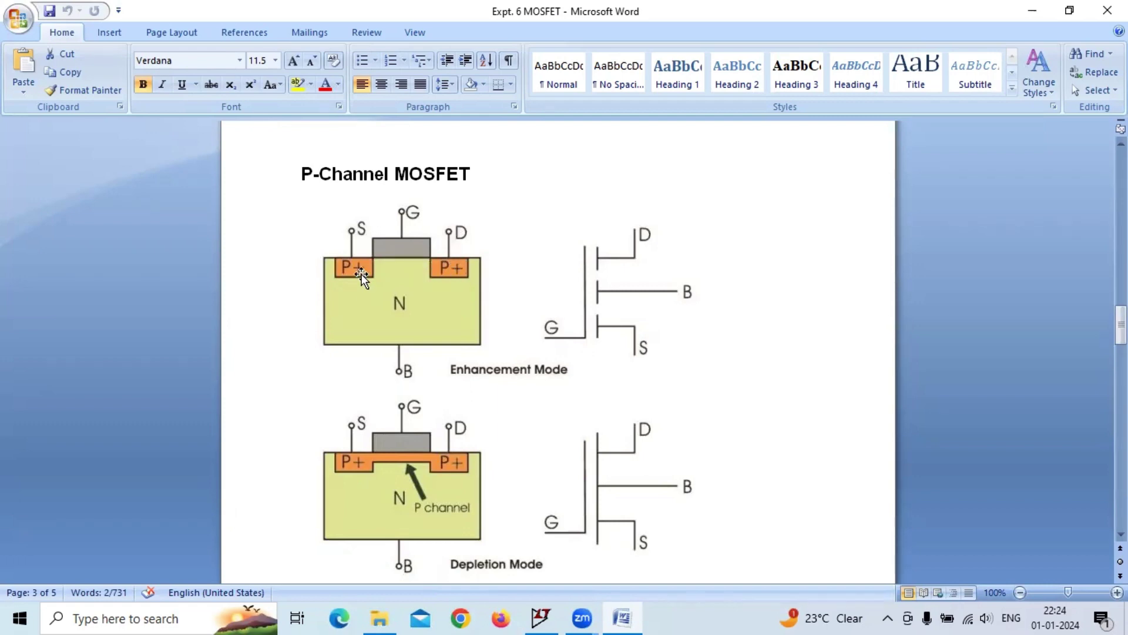
pyautogui.scroll(-3, 501, 325)
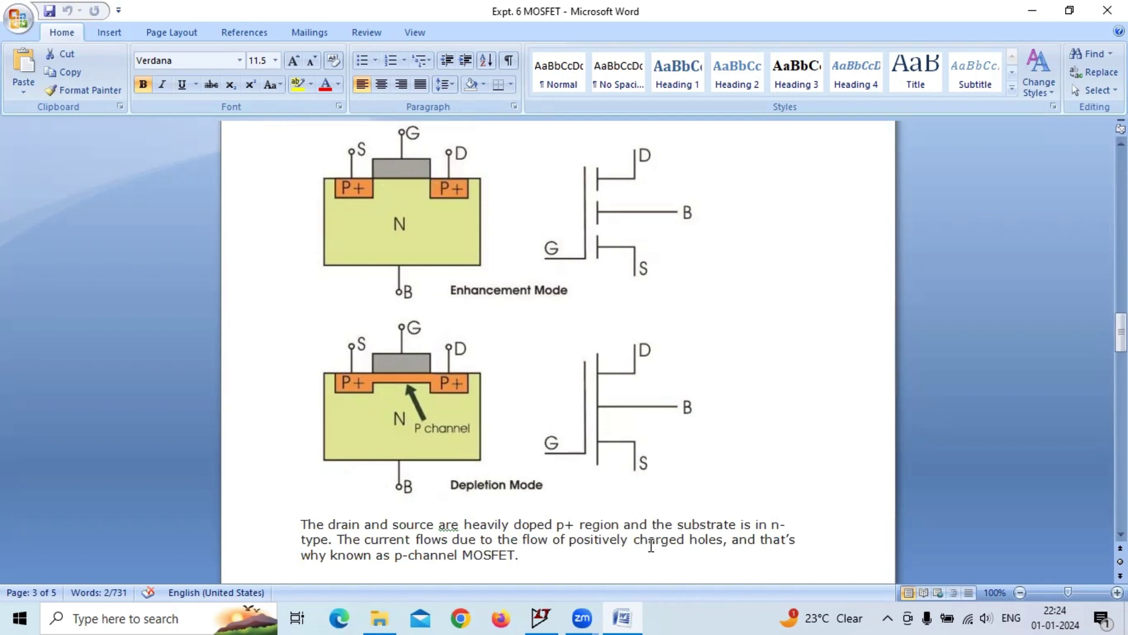
pyautogui.click(539, 616)
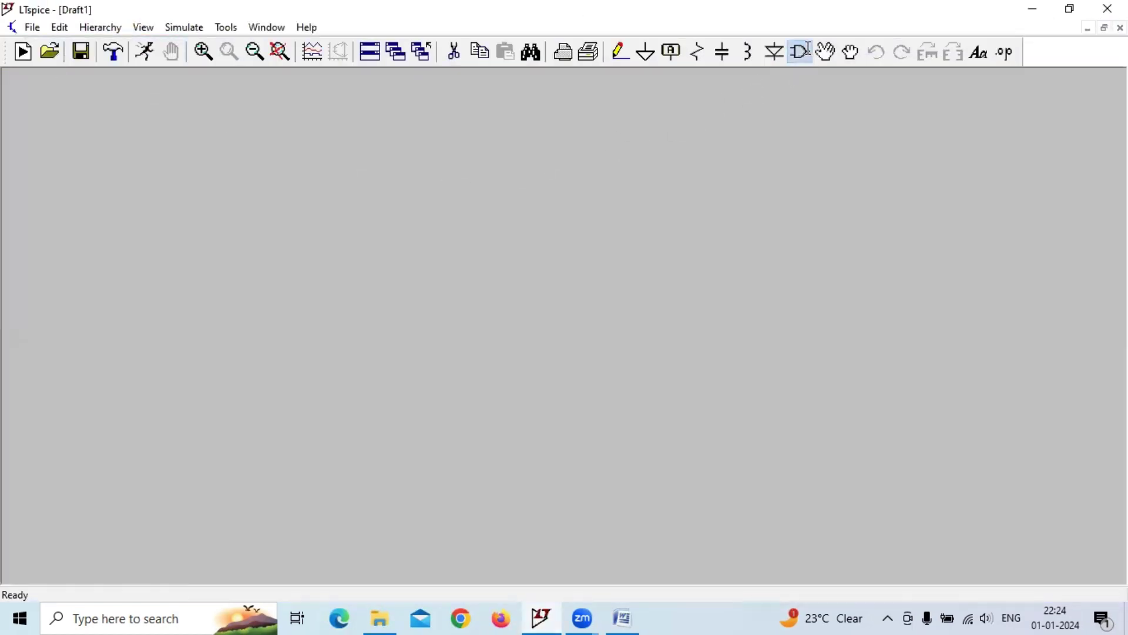
# - Place an nmos transistor M1 on the schematic
pyautogui.click(801, 51)
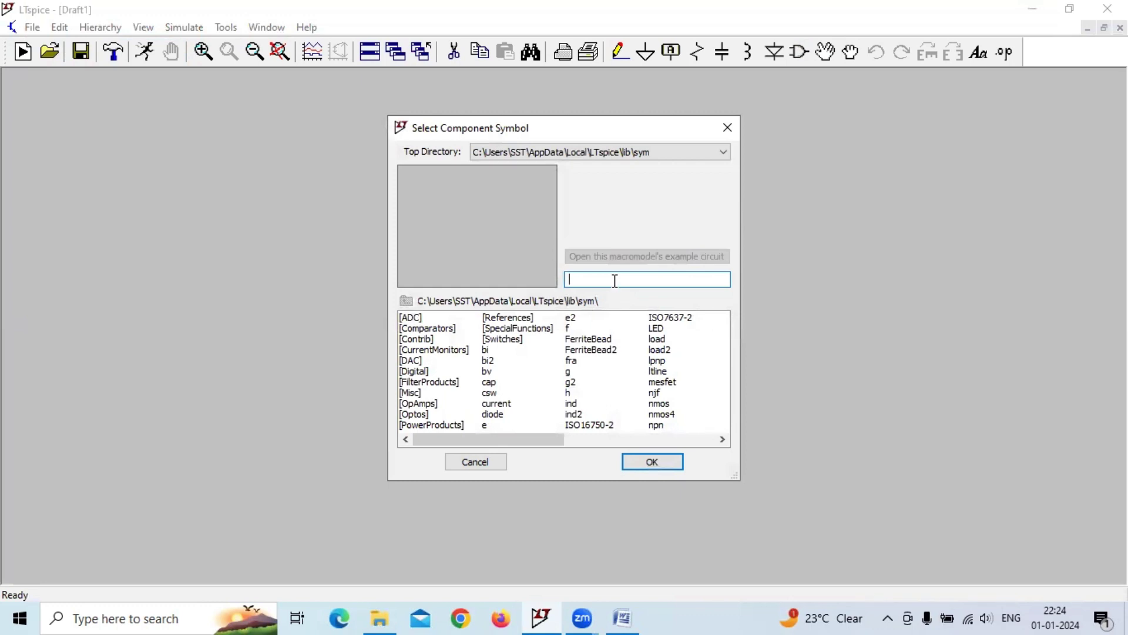
pyautogui.write('nmo')
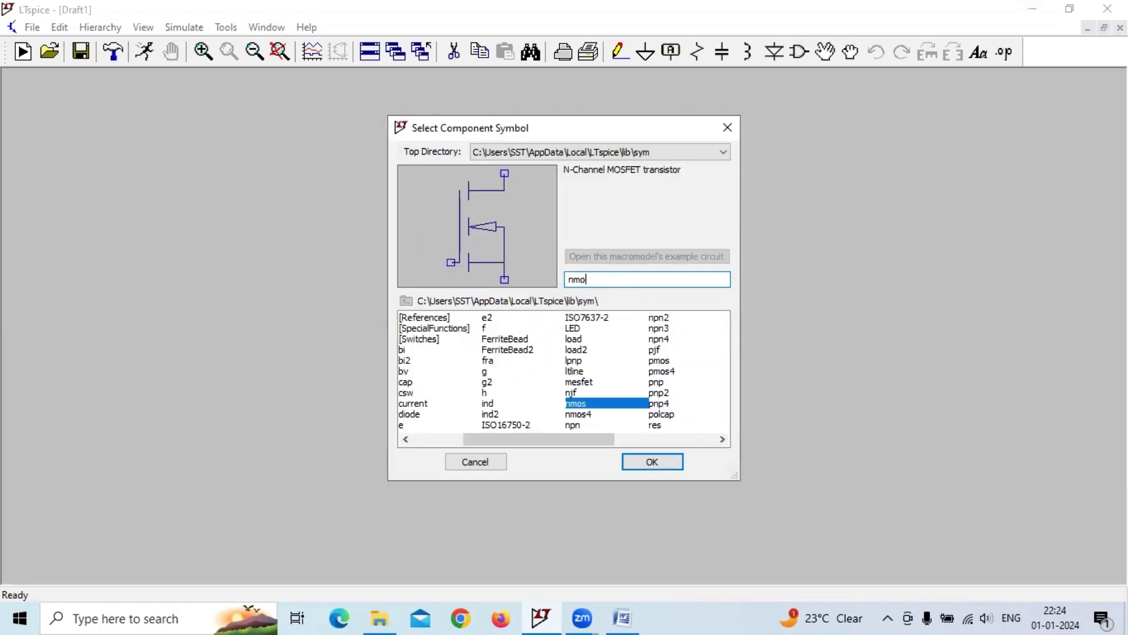
pyautogui.click(668, 464)
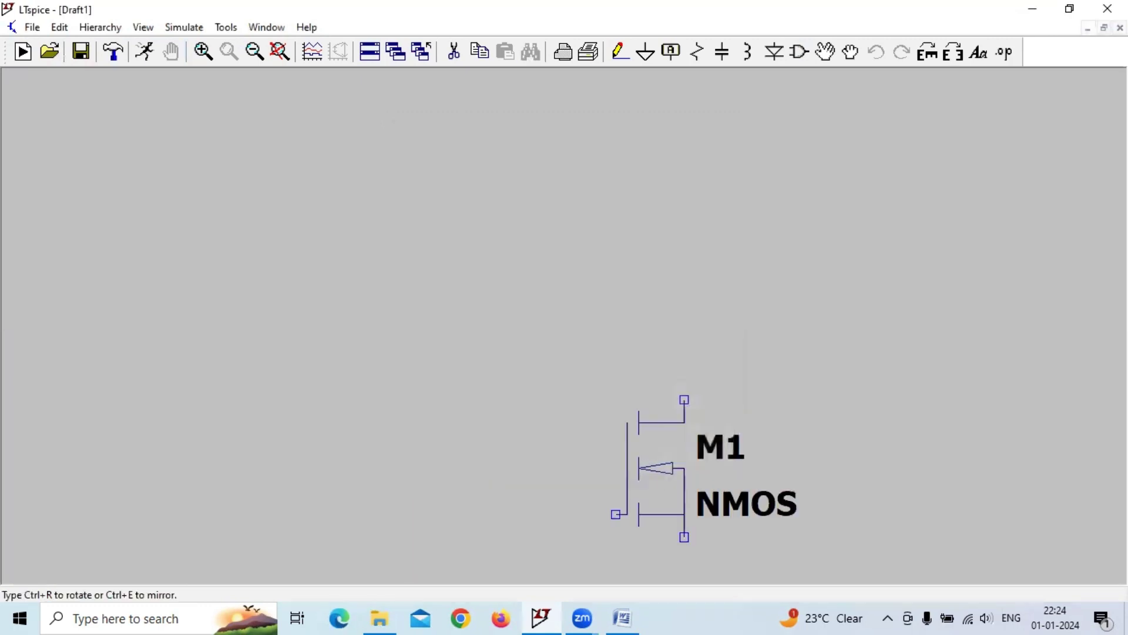
pyautogui.click(479, 217)
pyautogui.press('Escape')
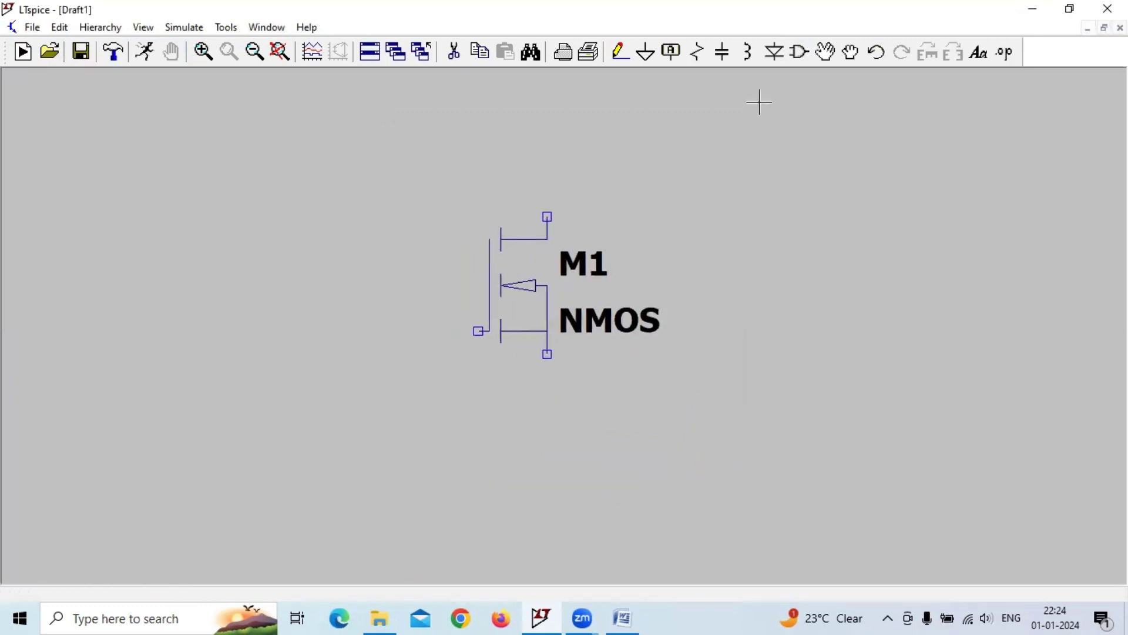
# - Add voltage sources from the library, placing V1 to the left of M1
pyautogui.click(800, 52)
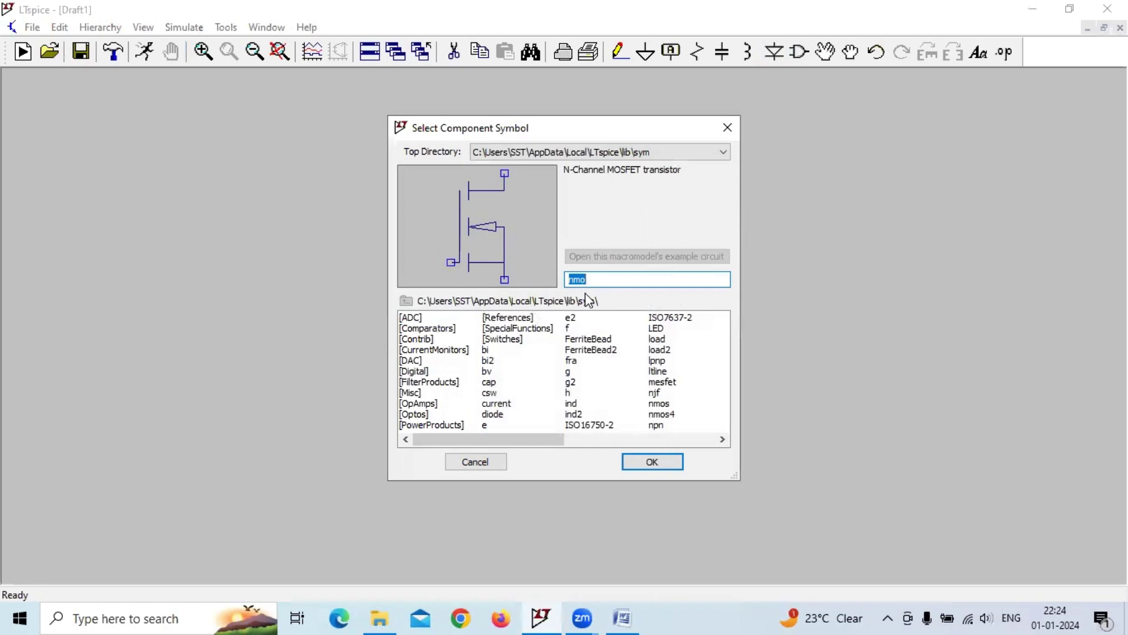
pyautogui.write('v')
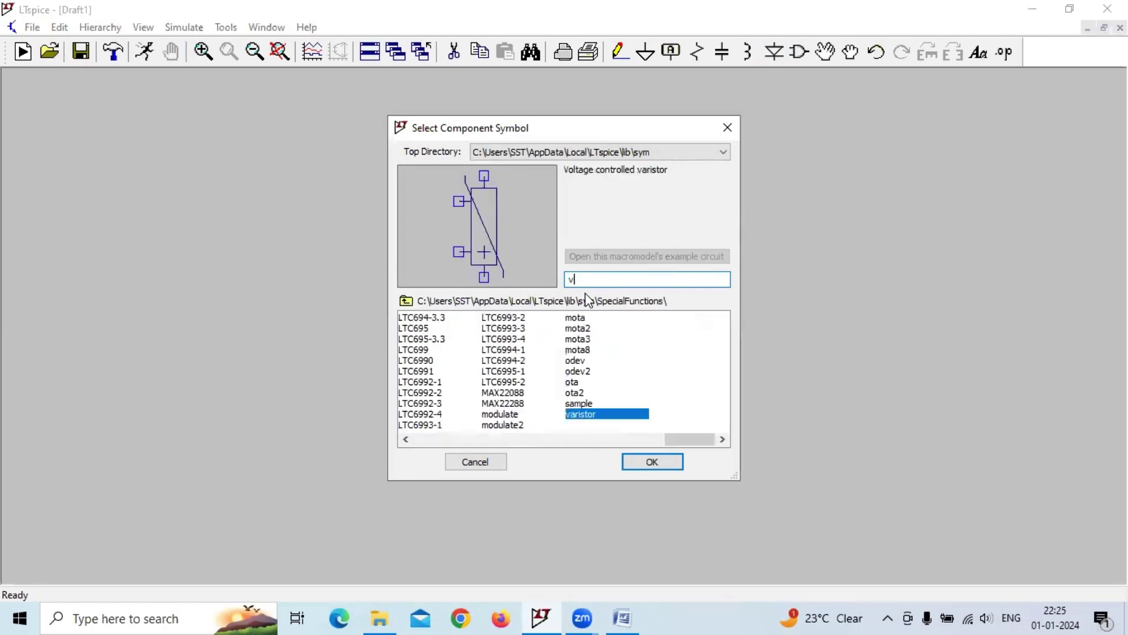
pyautogui.write('ol')
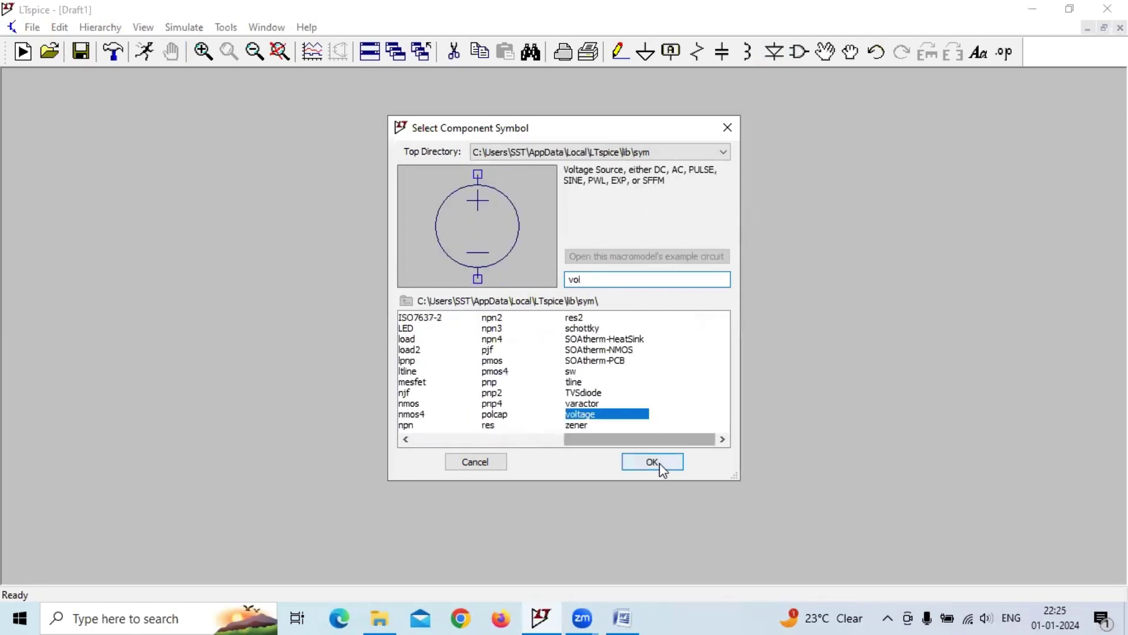
pyautogui.click(654, 462)
pyautogui.click(181, 388)
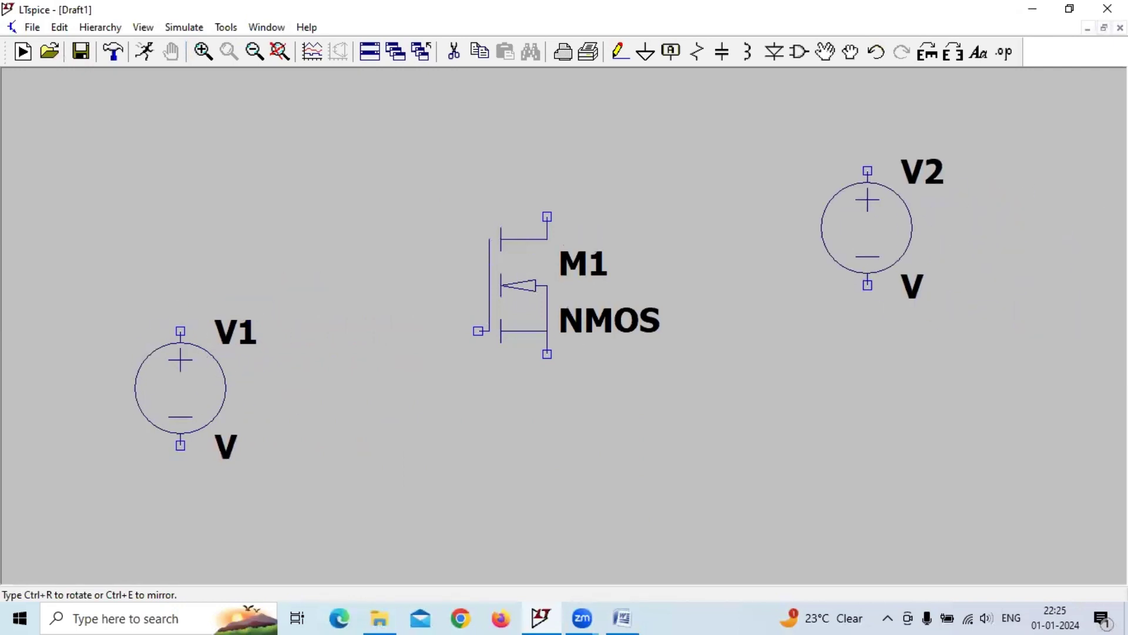
pyautogui.press('Escape')
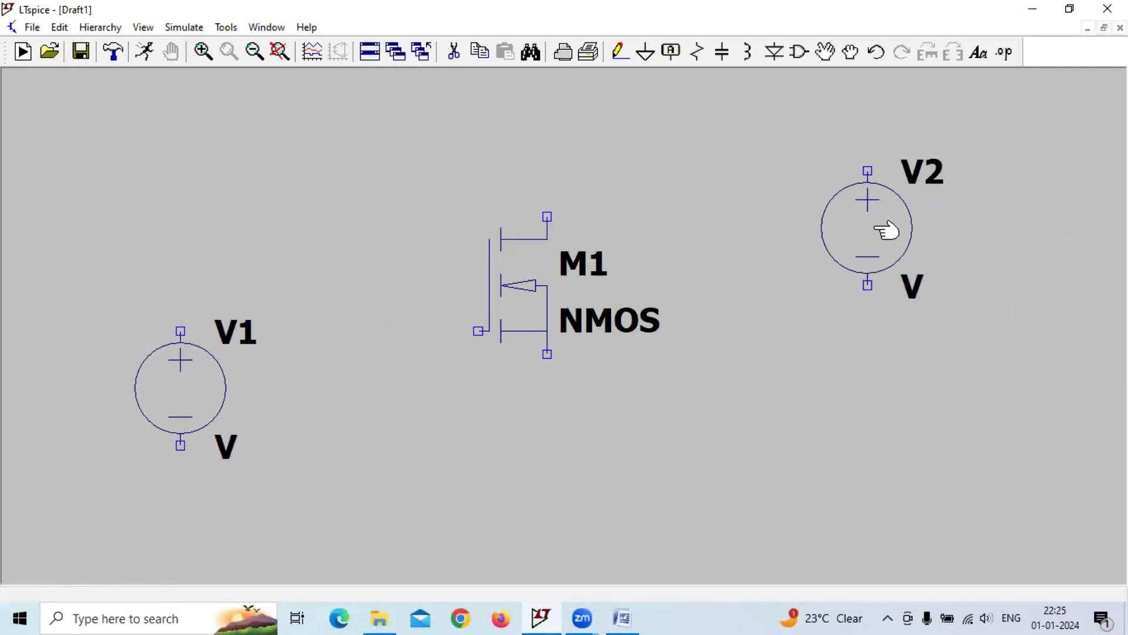
# - Wire V1's positive terminal to M1's gate and M1's drain to V2's top
pyautogui.click(621, 53)
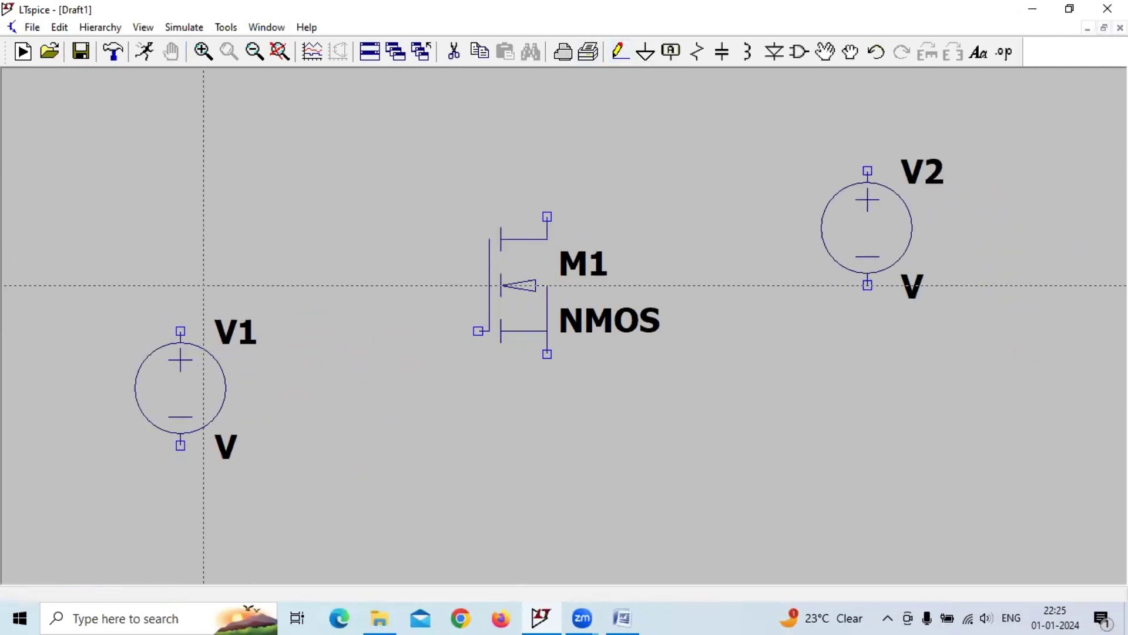
pyautogui.click(180, 331)
pyautogui.click(489, 331)
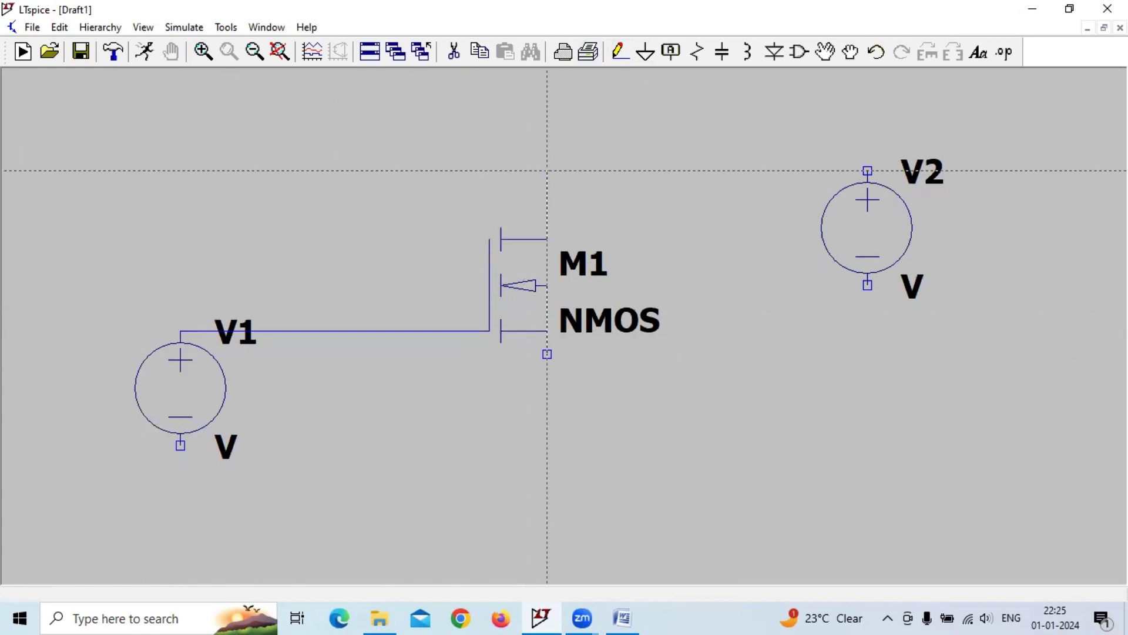
pyautogui.click(868, 171)
pyautogui.press('Escape')
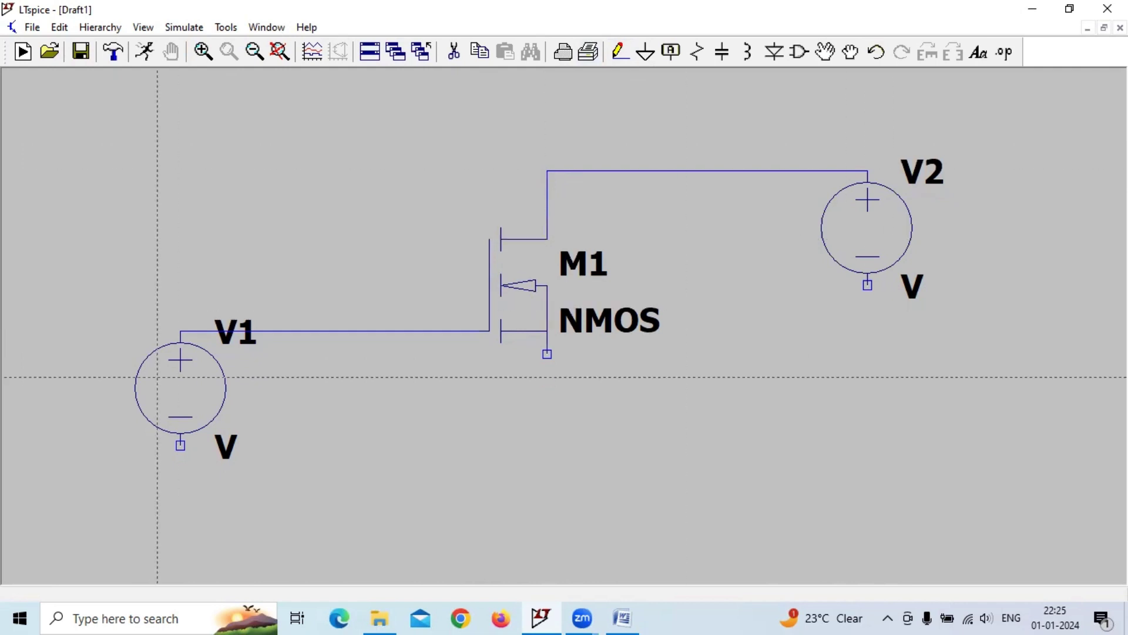
# - Join V1's and V2's negative terminals with a bottom wire and connect M1's source to it
pyautogui.click(180, 445)
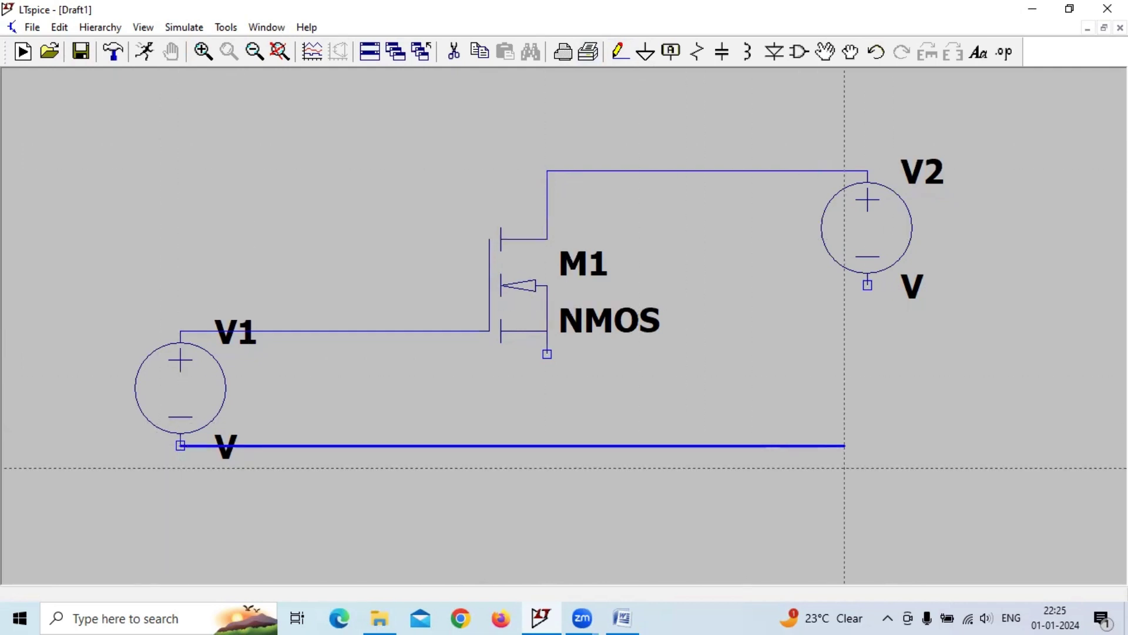
pyautogui.click(867, 445)
pyautogui.click(867, 285)
pyautogui.press('Escape')
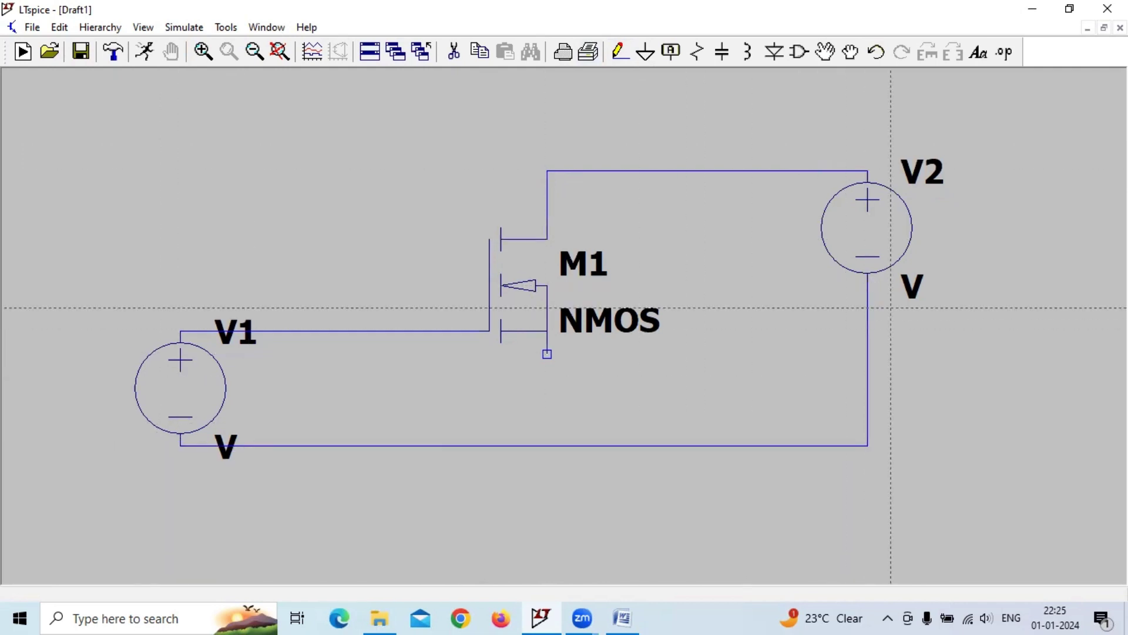
pyautogui.click(547, 354)
pyautogui.click(547, 446)
pyautogui.click(867, 170)
# - Place a ground symbol at the bottom junction below M1's source
pyautogui.click(646, 51)
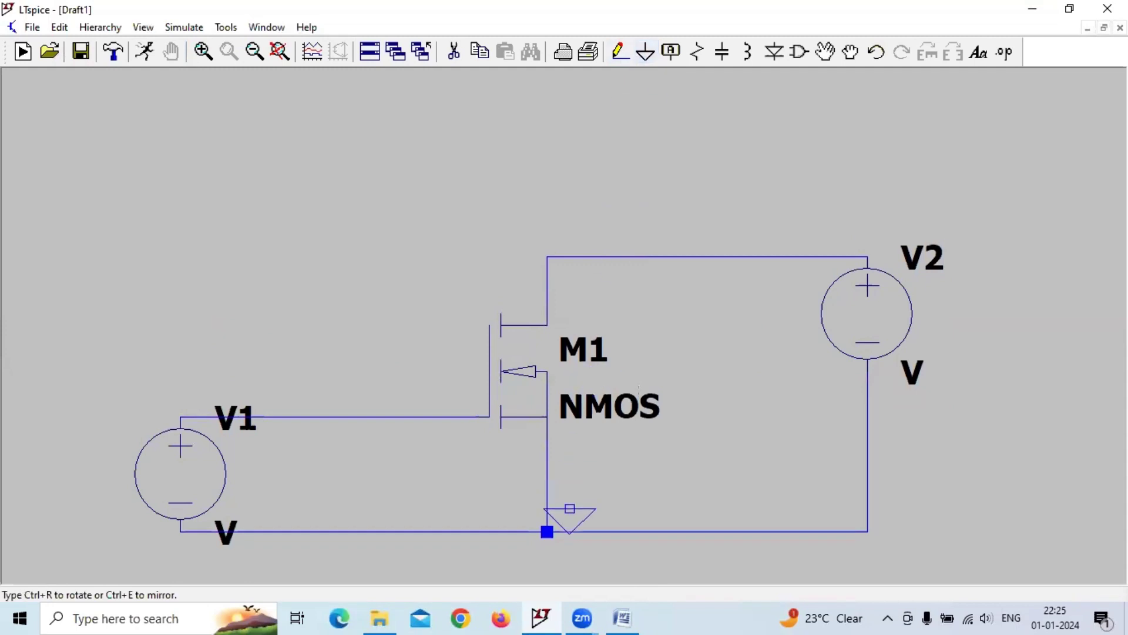
pyautogui.click(547, 532)
pyautogui.press('Escape')
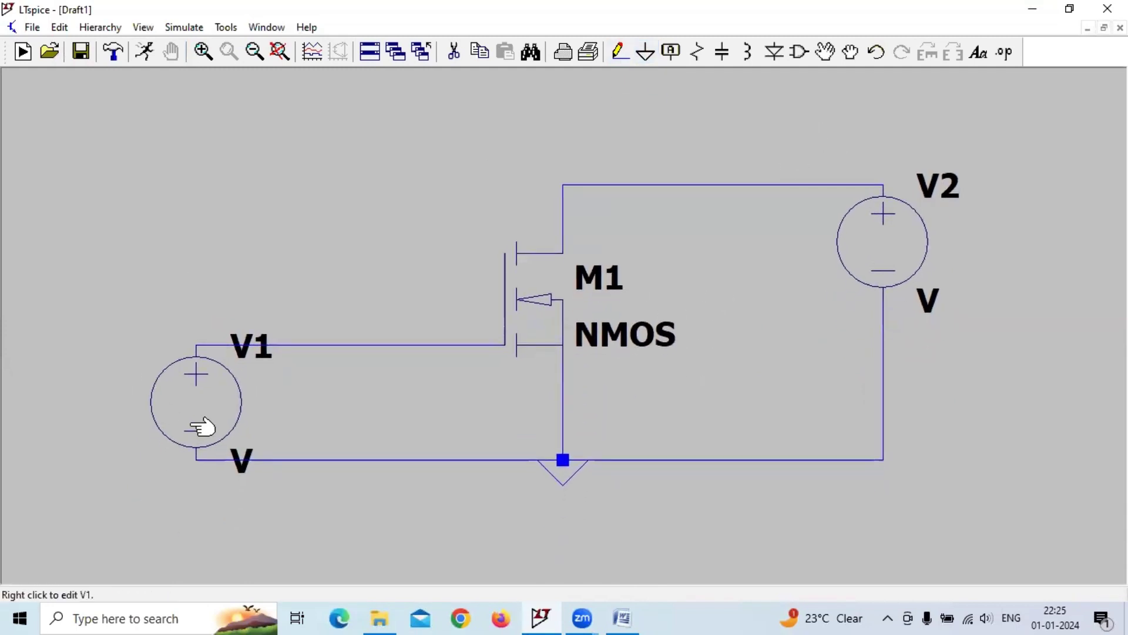
# - Set V1 to 10 V and V2 to 20 V
pyautogui.rightClick(220, 423)
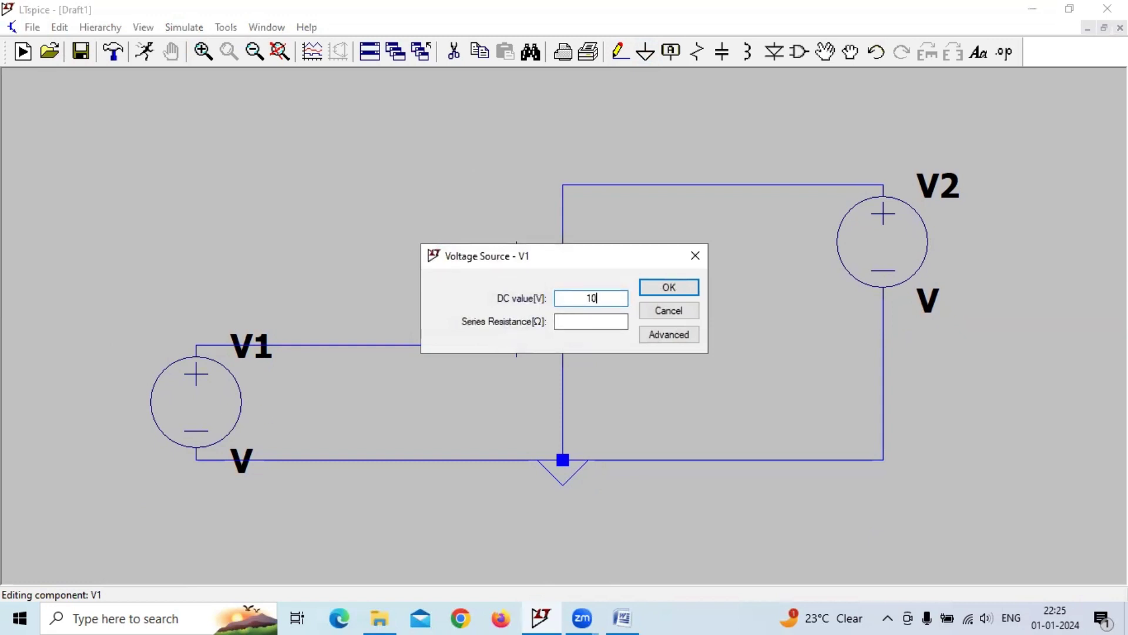
pyautogui.click(669, 288)
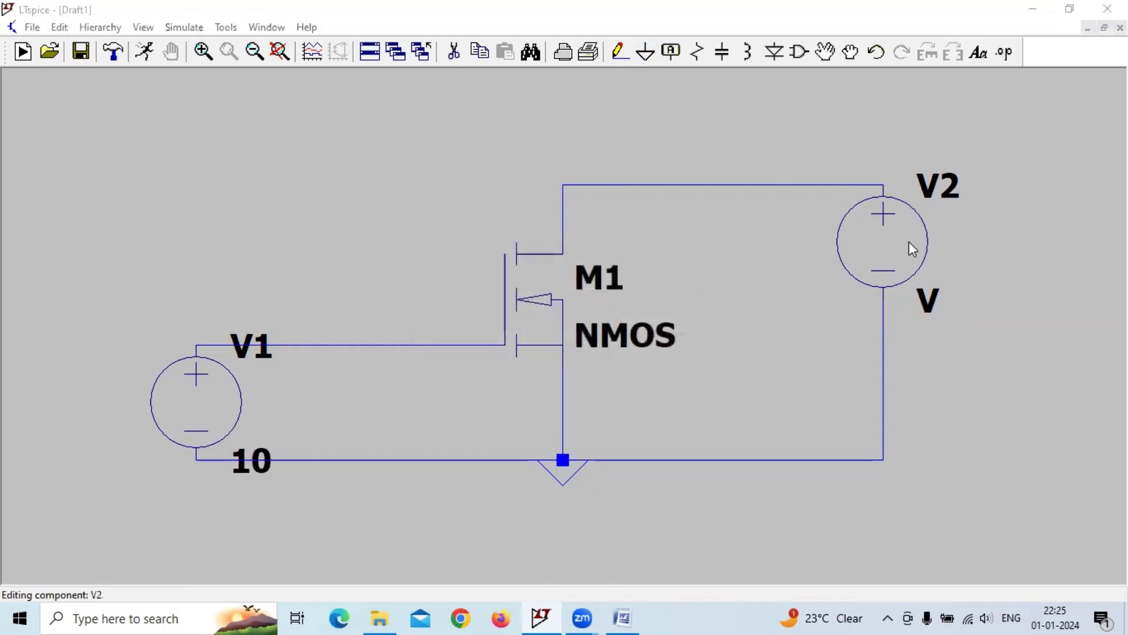
pyautogui.rightClick(855, 272)
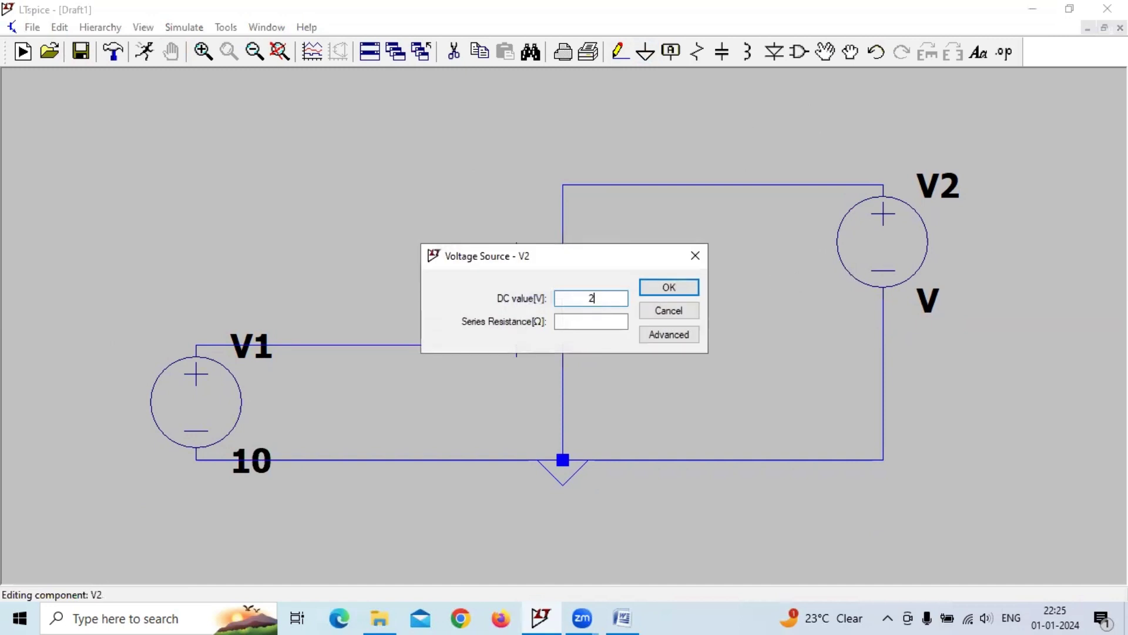
pyautogui.write('20')
pyautogui.press('Return')
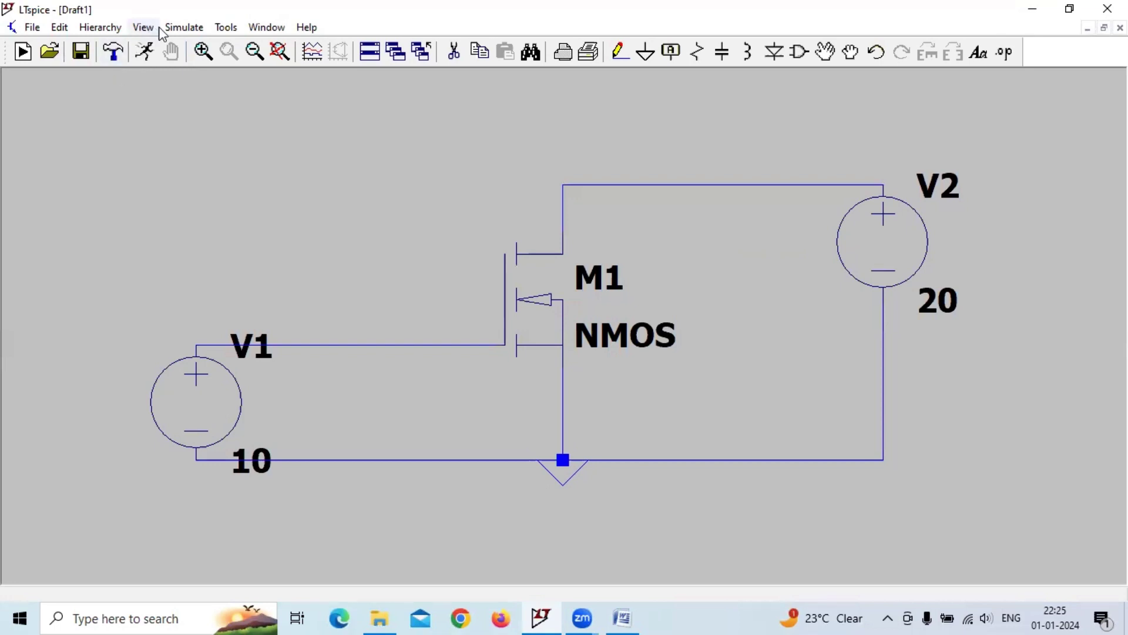
# - Create the DC sweep directive .dc v1 0 10 2 and place it left of V1
pyautogui.click(184, 27)
pyautogui.click(217, 183)
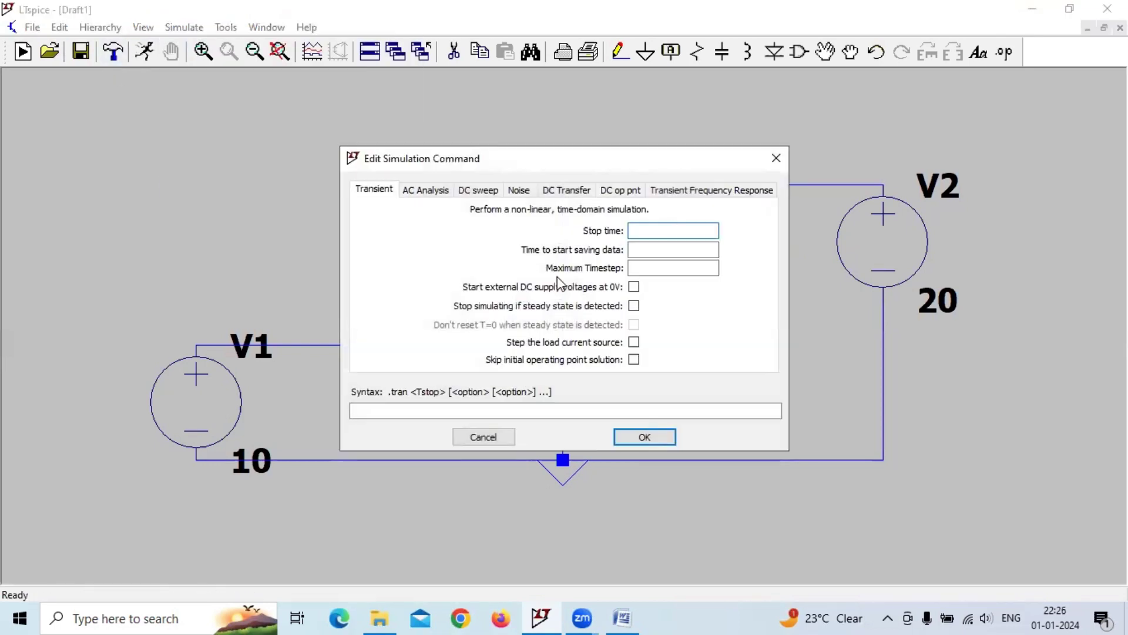
pyautogui.write('/')
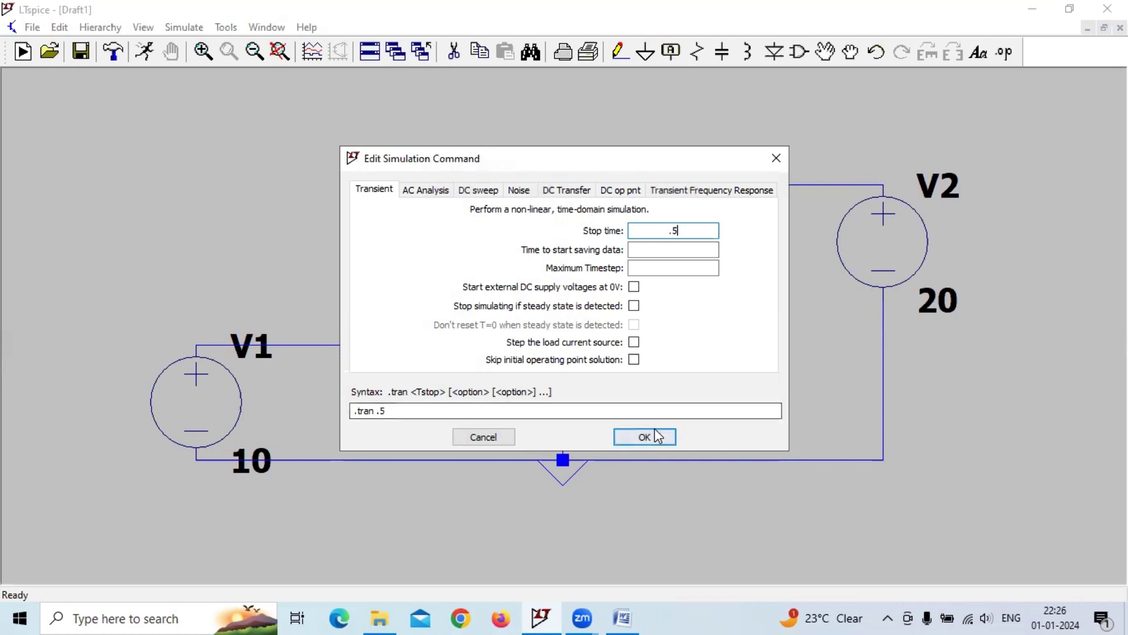
pyautogui.click(484, 189)
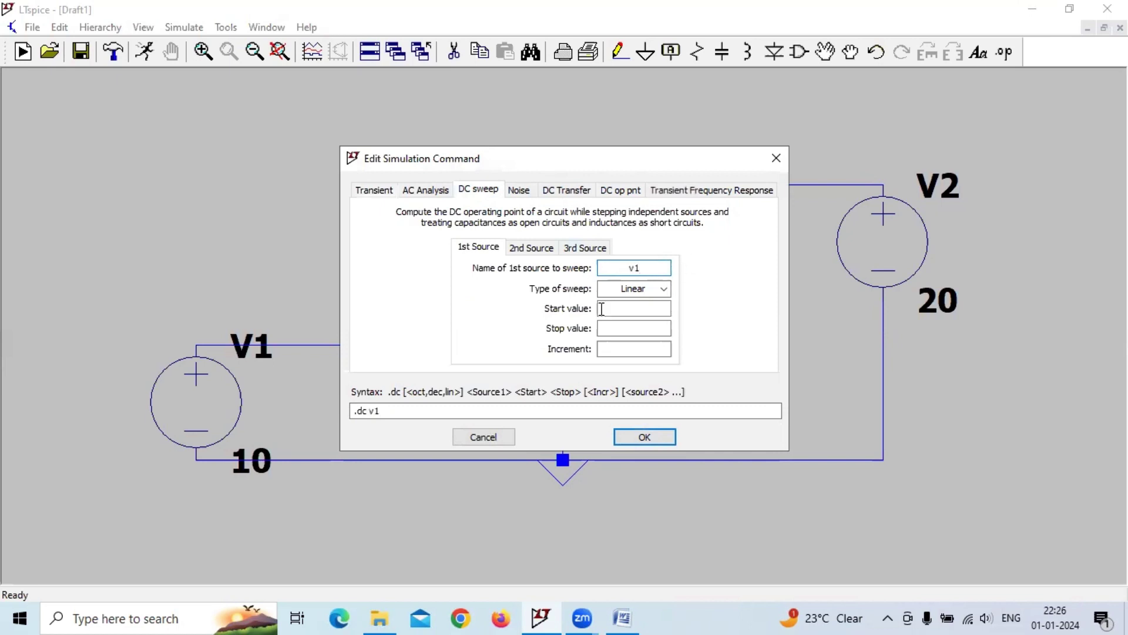
pyautogui.click(635, 308)
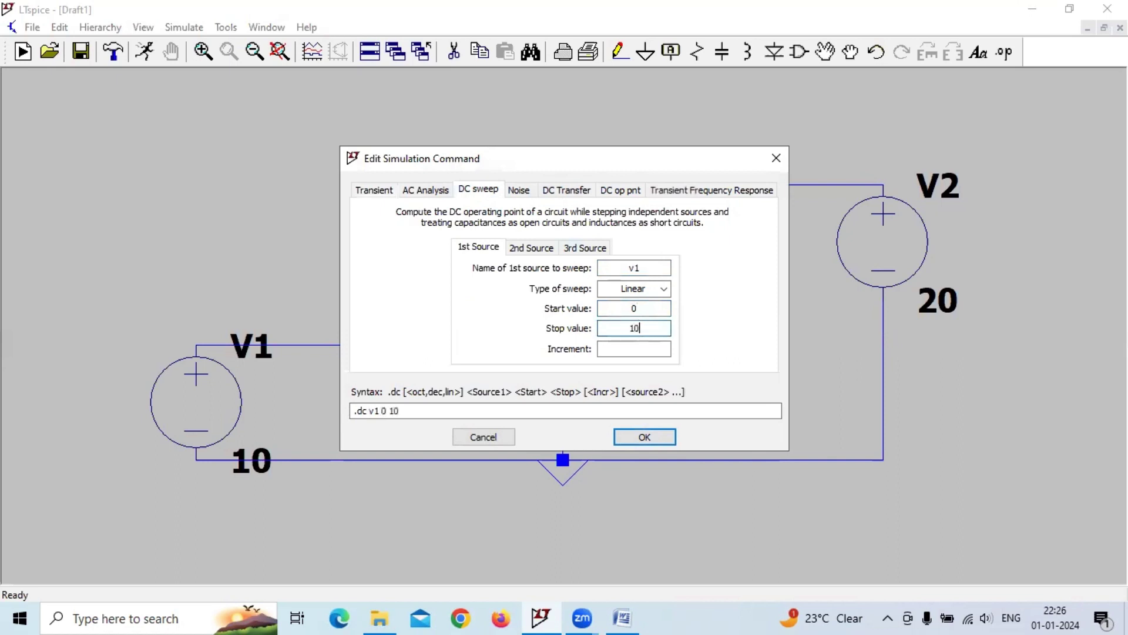
pyautogui.click(634, 348)
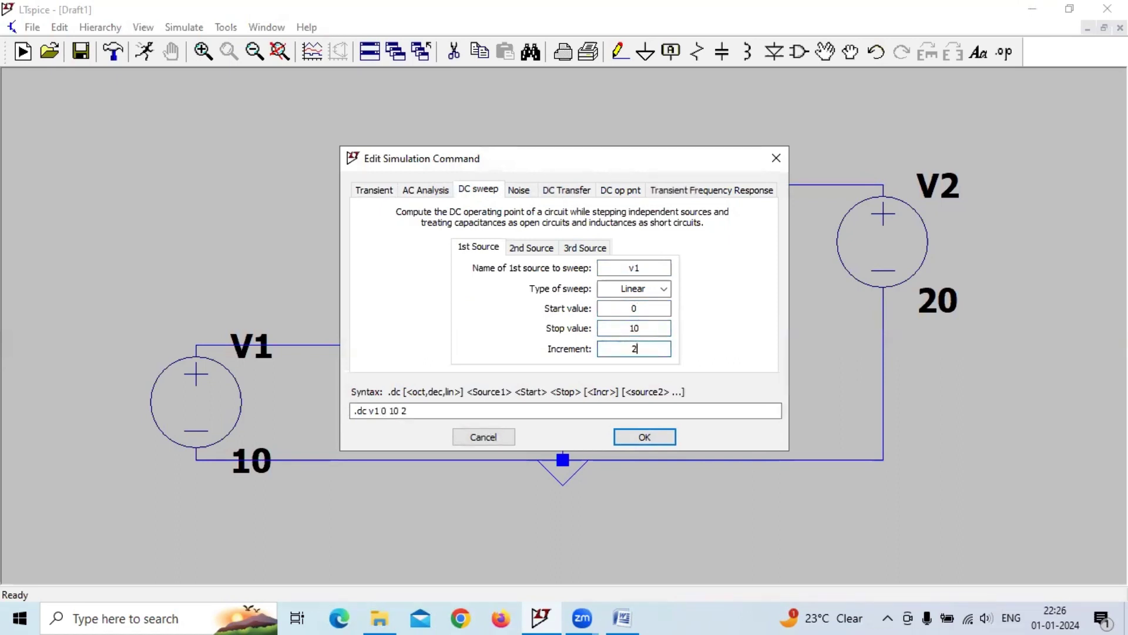
pyautogui.click(642, 435)
pyautogui.click(84, 312)
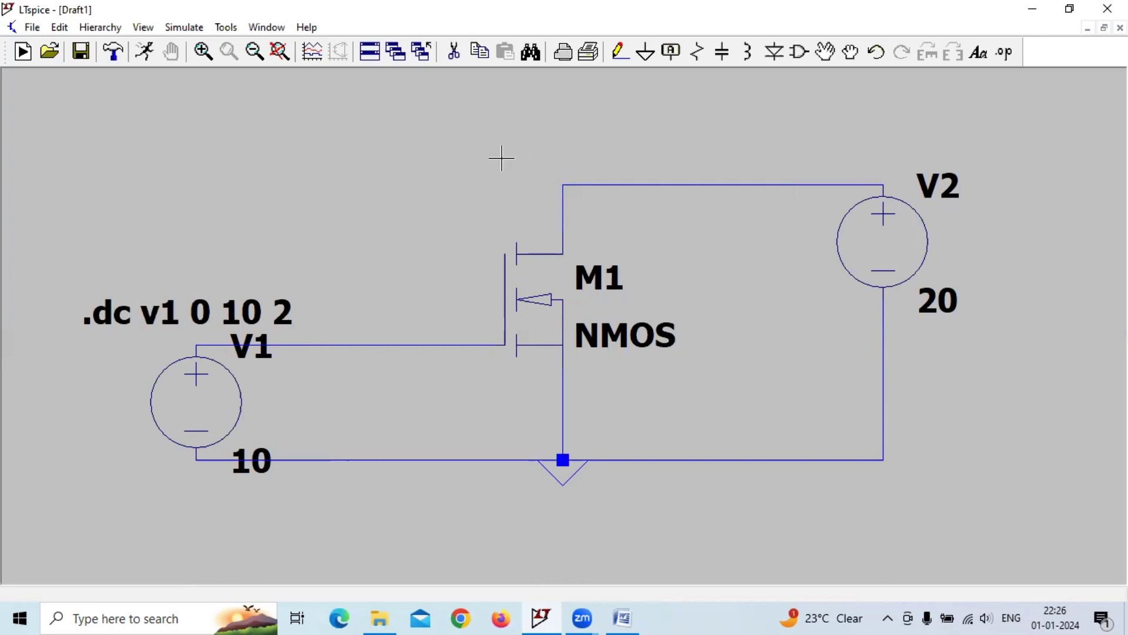
pyautogui.click(144, 52)
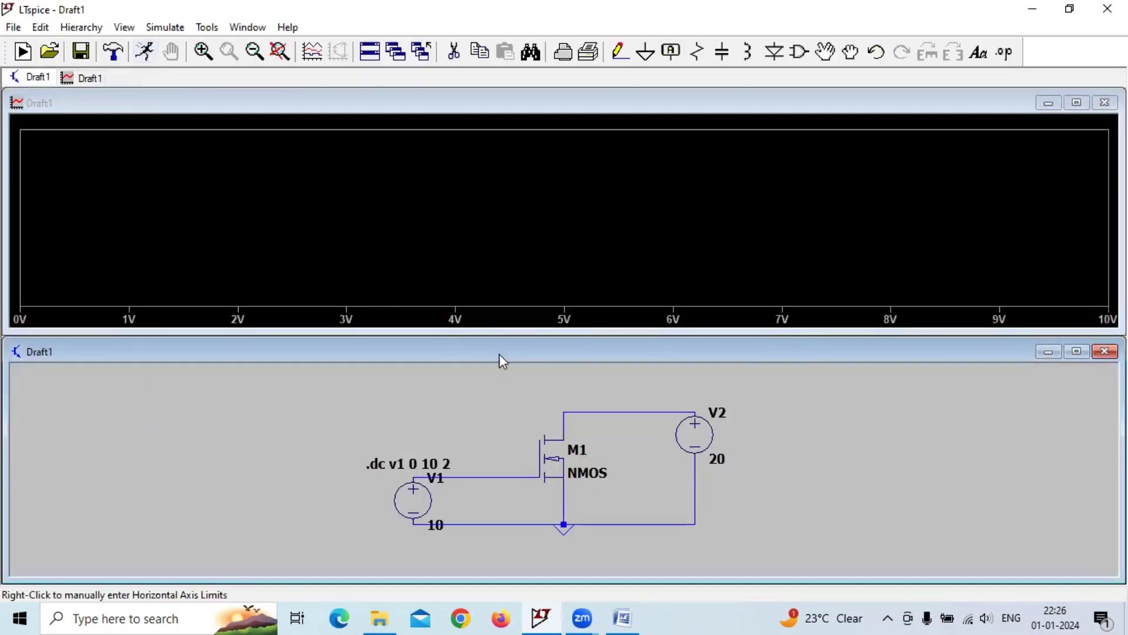
pyautogui.click(566, 424)
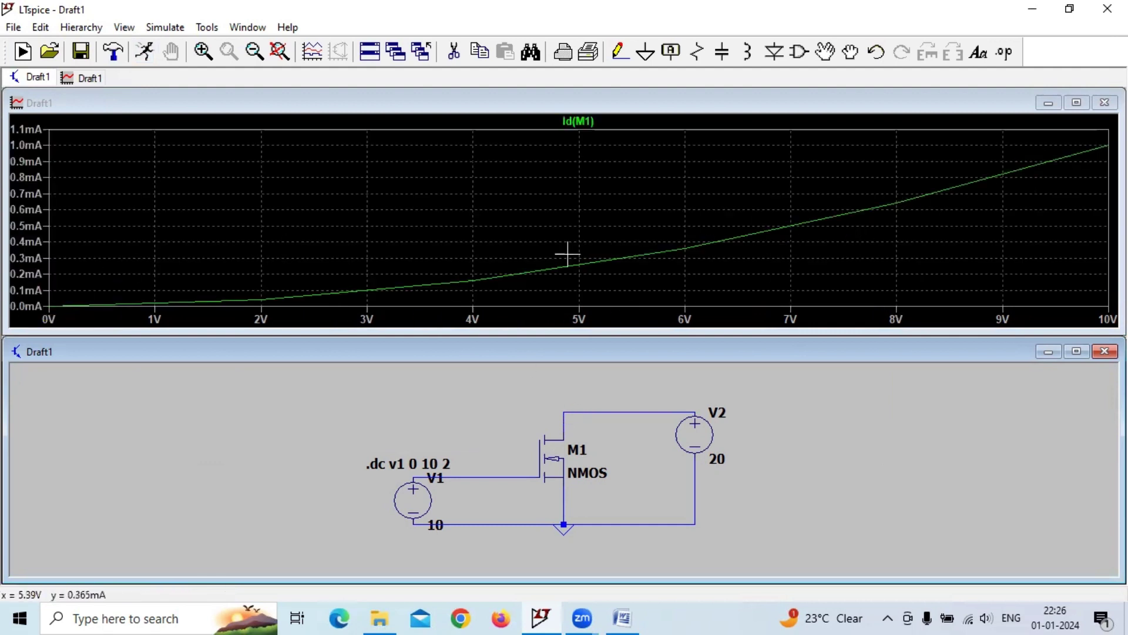
pyautogui.click(1105, 102)
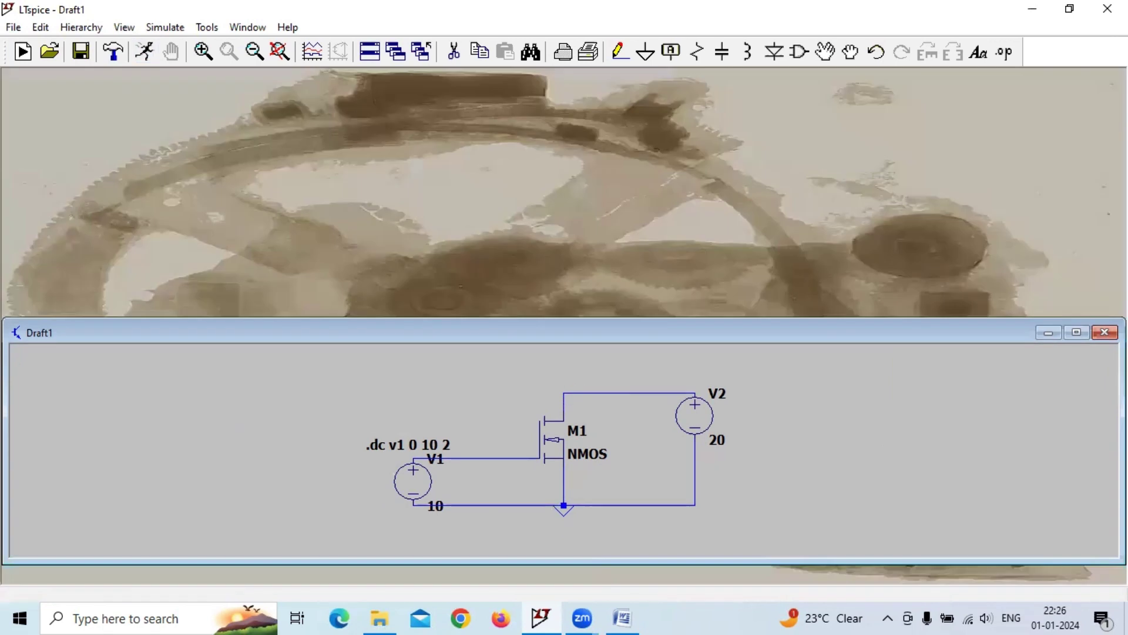
pyautogui.click(1078, 332)
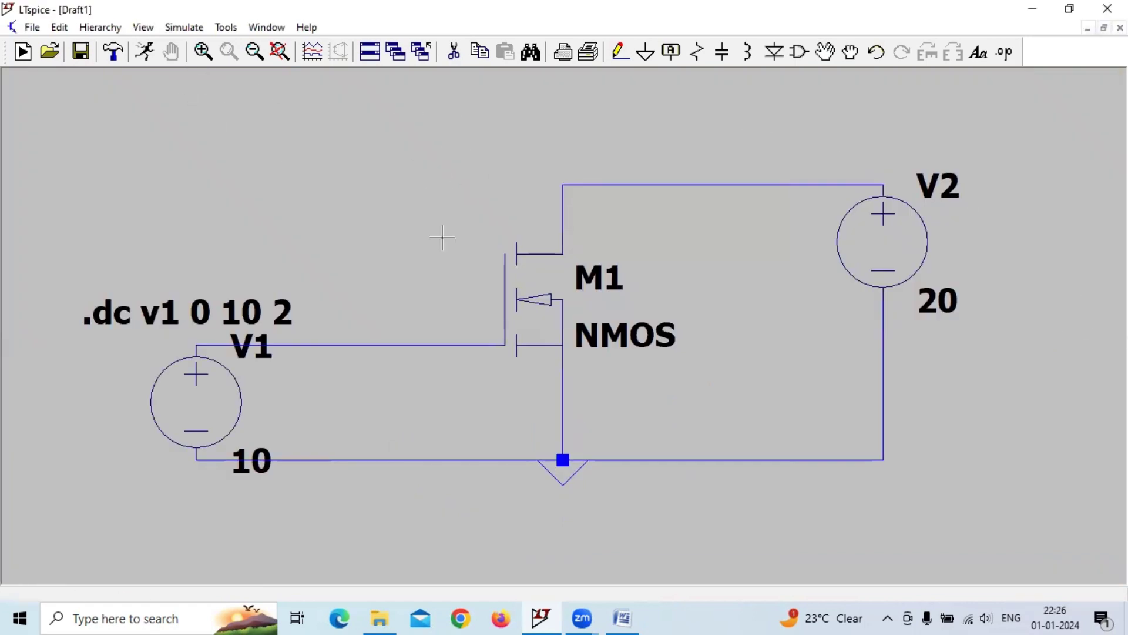
# - Change the first DC sweep source to v2 with a stop value of 20
pyautogui.click(184, 27)
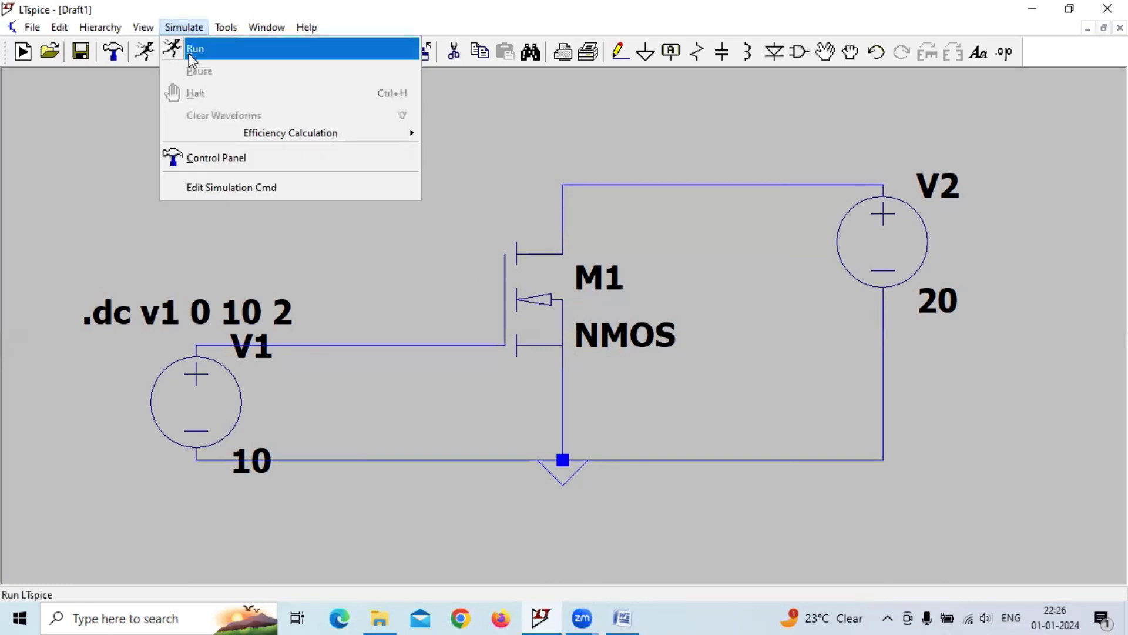
pyautogui.click(219, 182)
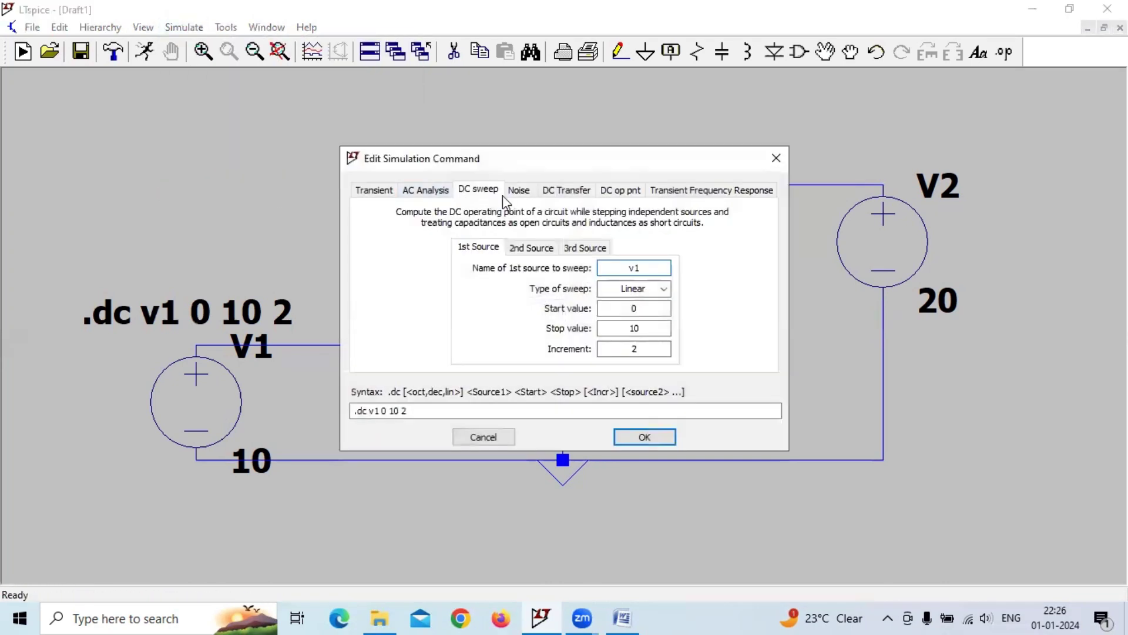
pyautogui.click(646, 269)
pyautogui.press('BackSpace')
pyautogui.write('2')
pyautogui.click(651, 327)
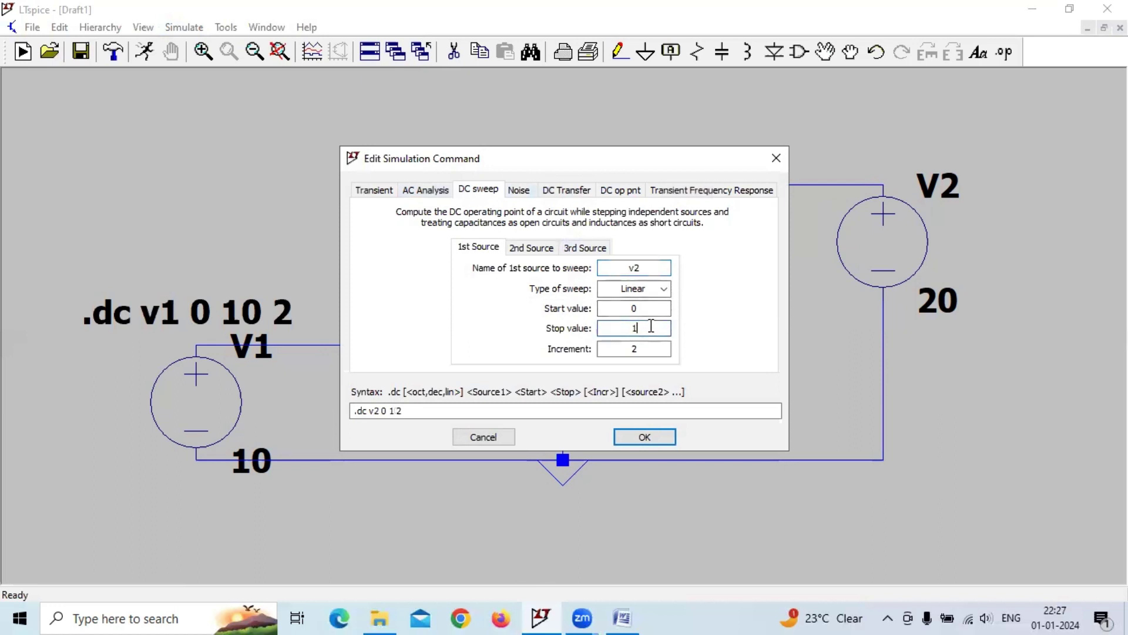
pyautogui.write('20')
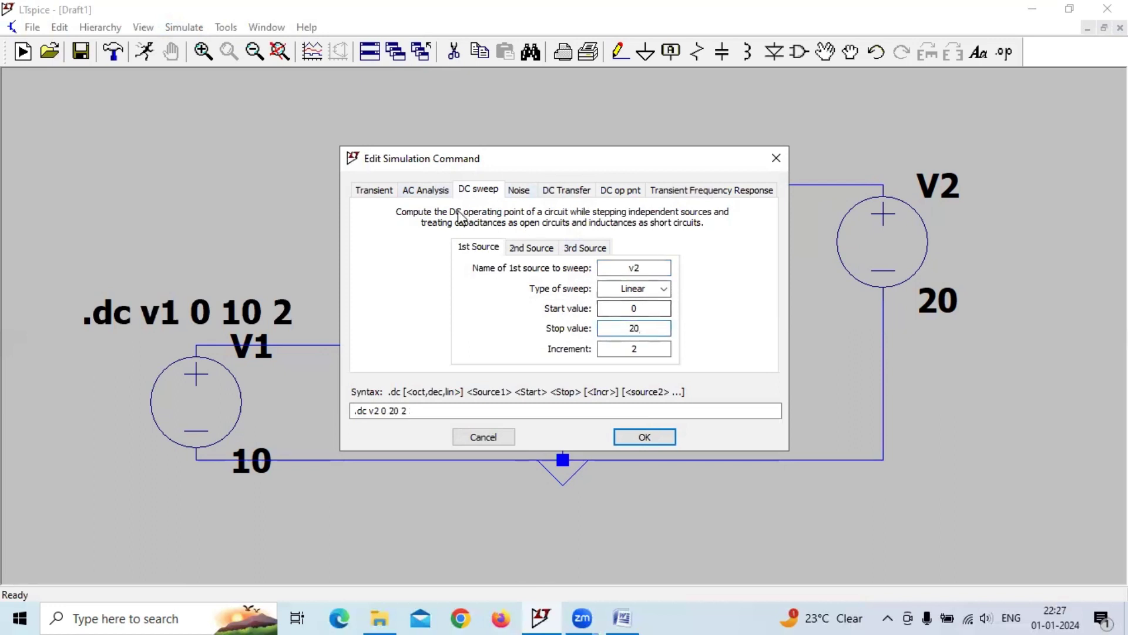
# - Add second sweep source v1 from 0 to 10 in steps of 2, then run the simulation
pyautogui.click(530, 248)
pyautogui.click(617, 265)
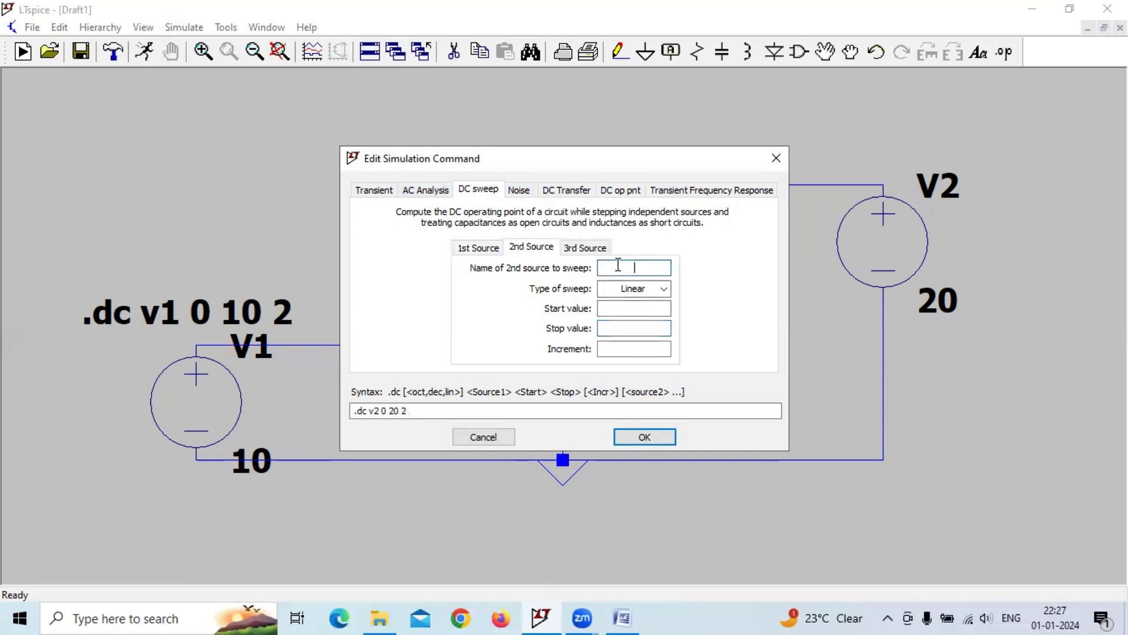
pyautogui.click(642, 307)
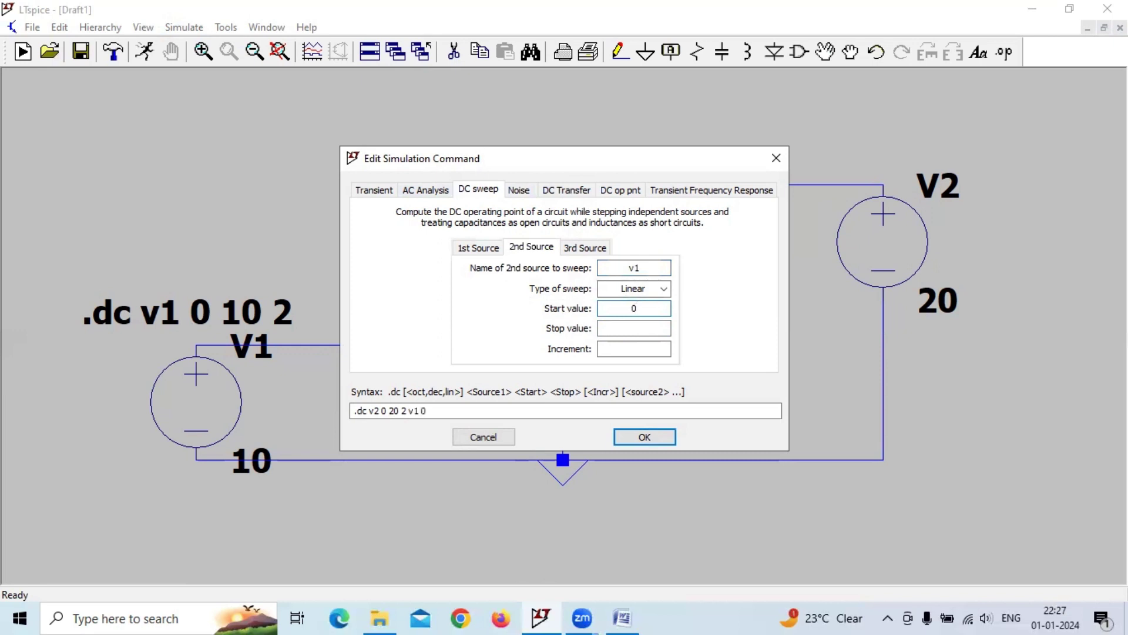
pyautogui.click(640, 328)
pyautogui.click(635, 349)
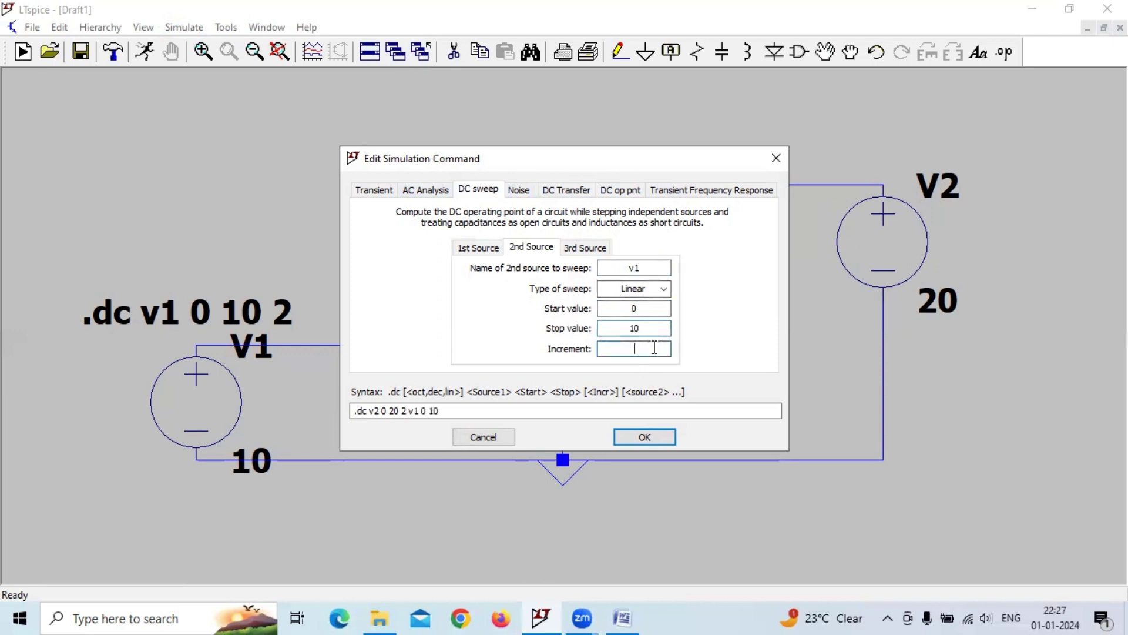
pyautogui.click(644, 437)
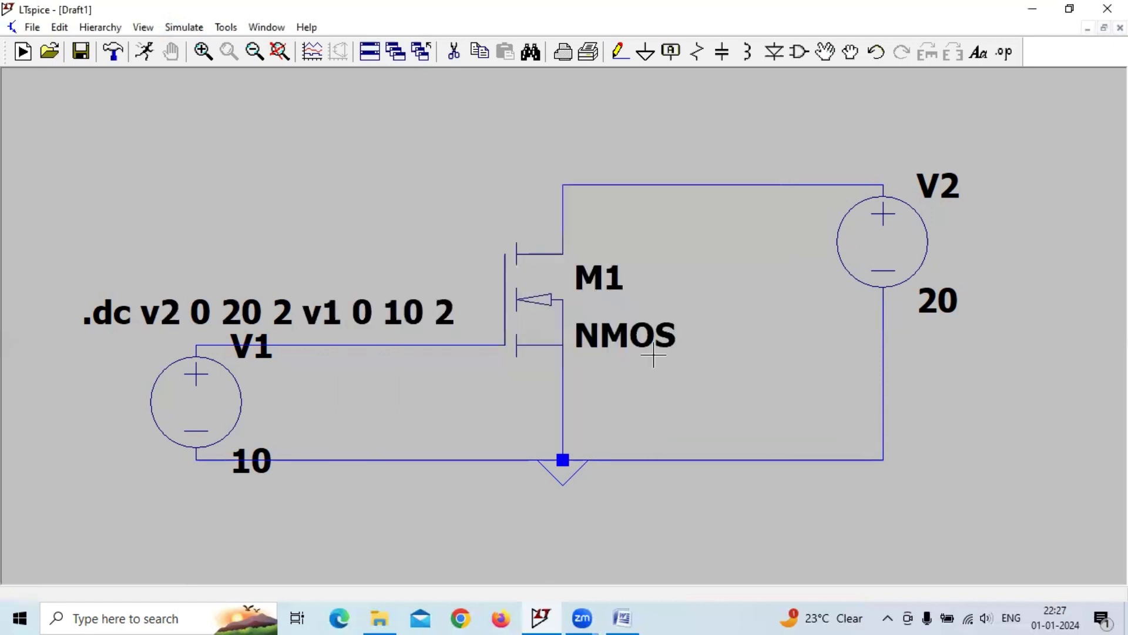
pyautogui.click(144, 53)
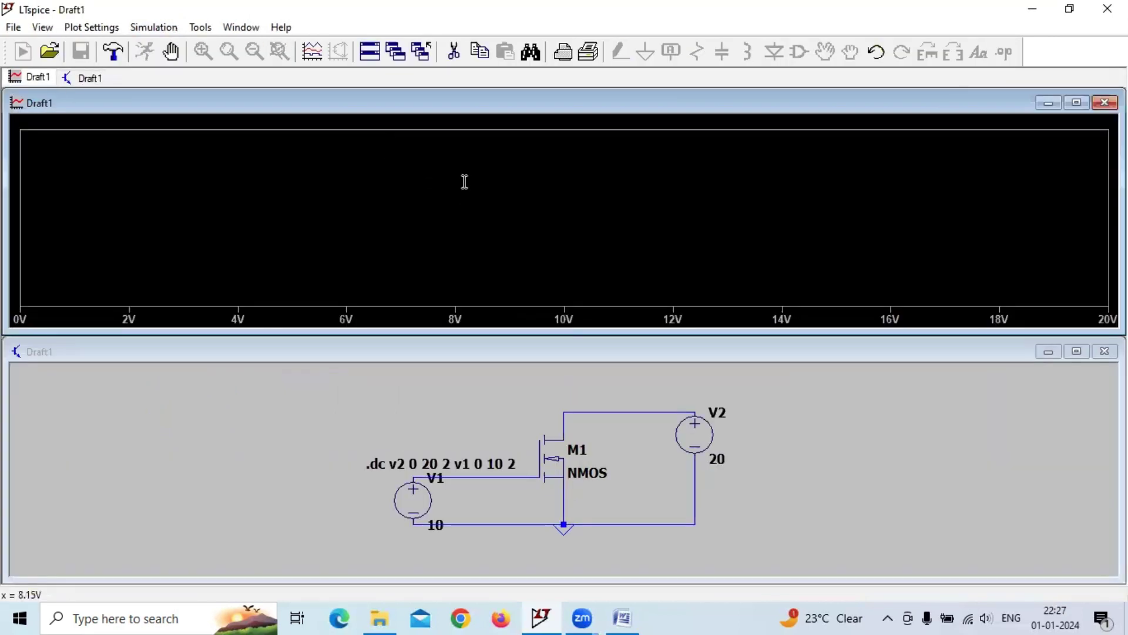
# - Plot the drain voltage V(n001), then close the waveform pane so the schematic fills the window
pyautogui.click(563, 414)
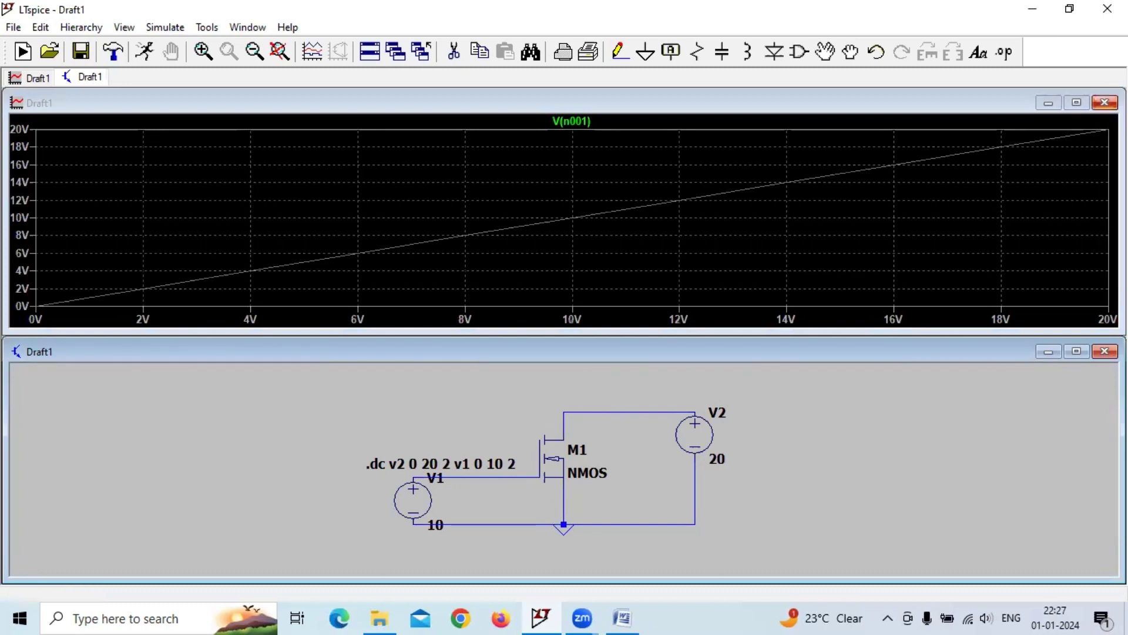
pyautogui.click(1104, 102)
pyautogui.click(1078, 333)
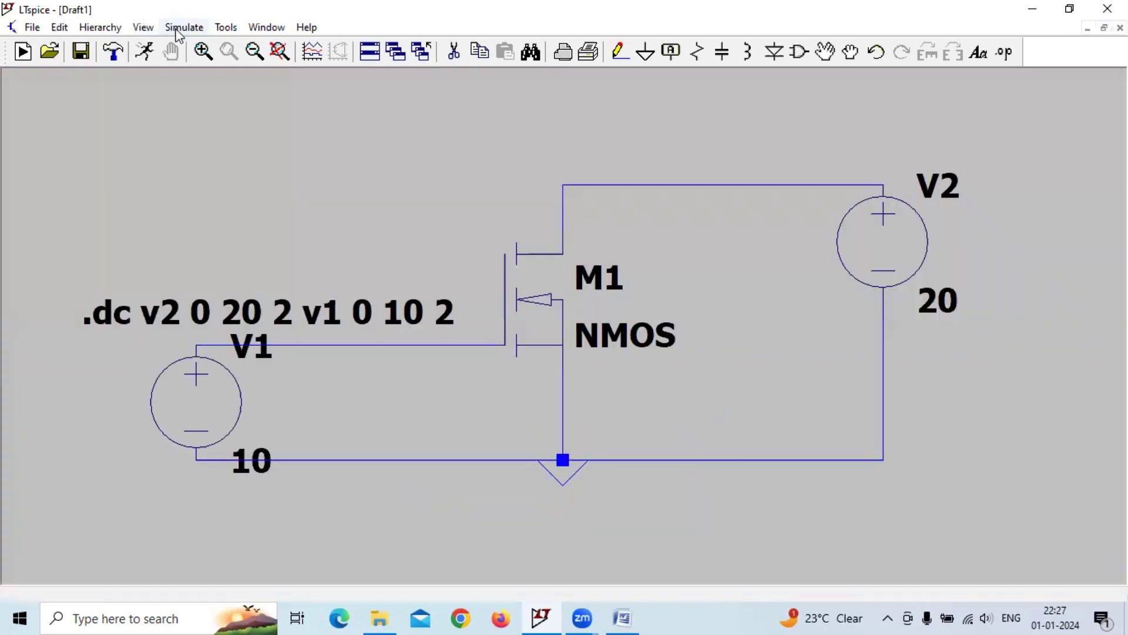
# - Confirm both swept sources in the nested DC sweep, rerun it, and plot Id(M1) from M1
pyautogui.click(143, 27)
pyautogui.moveTo(184, 28)
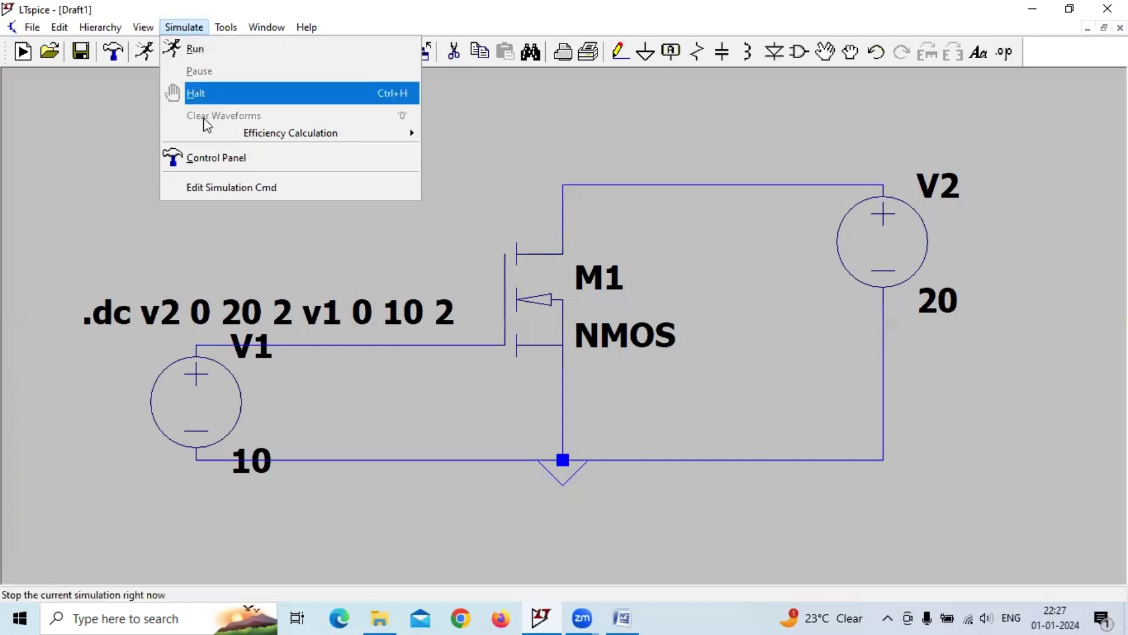
pyautogui.click(222, 184)
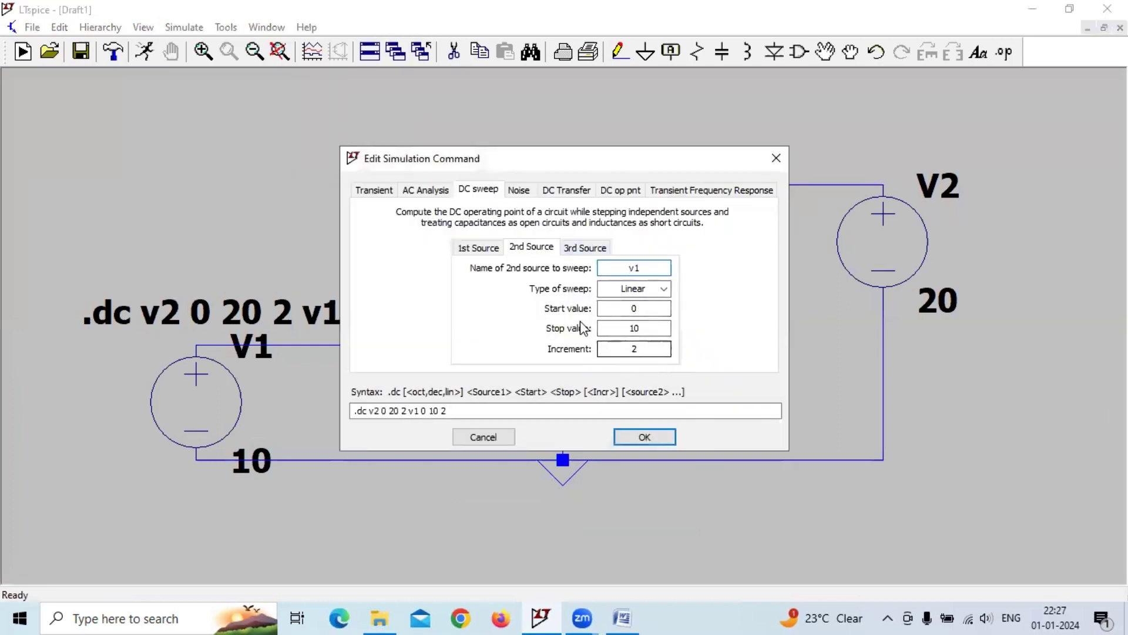
pyautogui.click(471, 247)
pyautogui.click(529, 249)
pyautogui.click(497, 251)
pyautogui.click(526, 247)
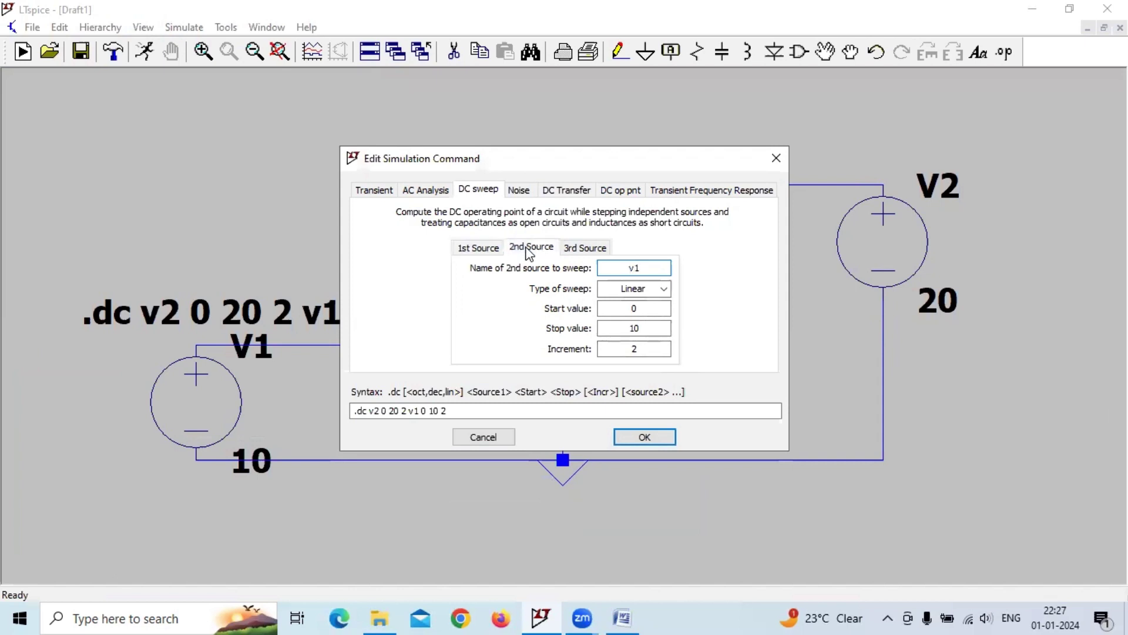
pyautogui.click(645, 437)
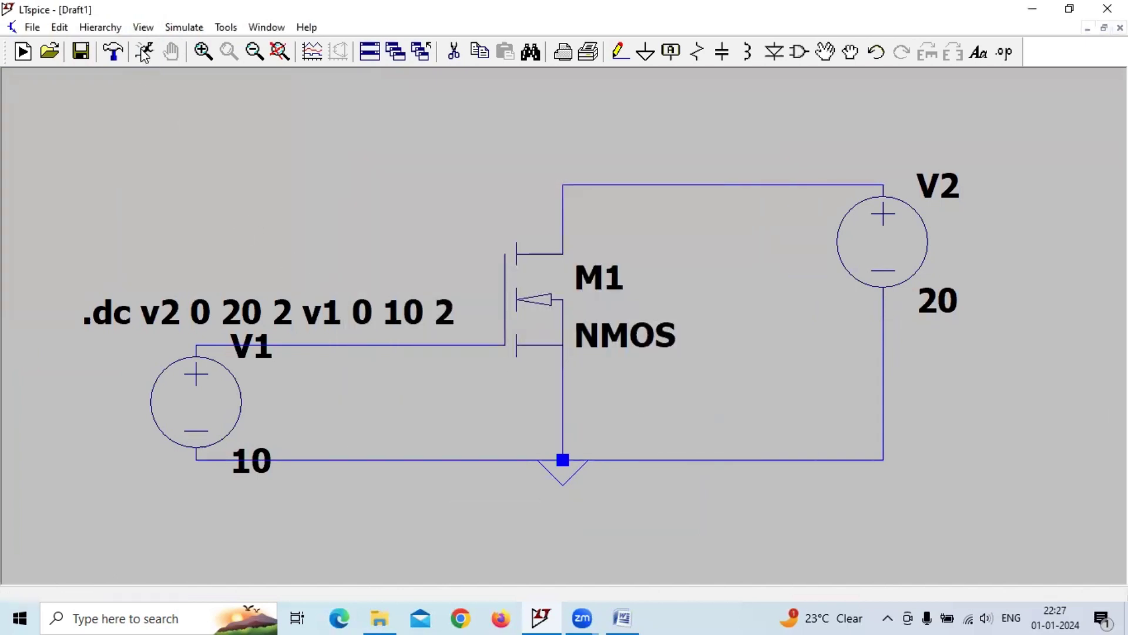
pyautogui.click(149, 51)
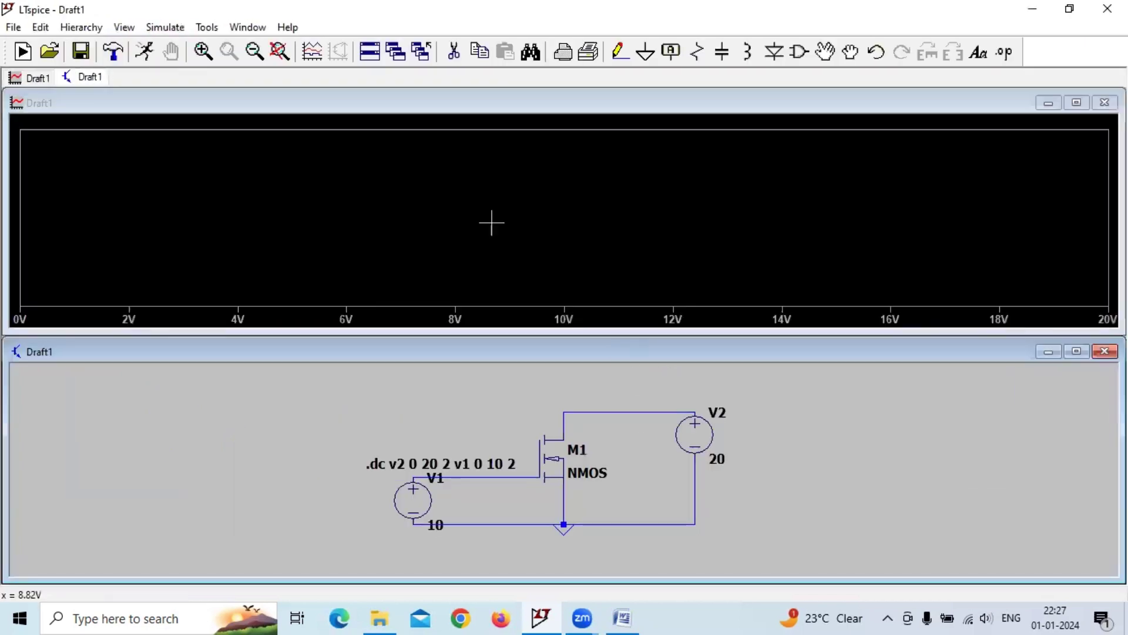
pyautogui.click(563, 424)
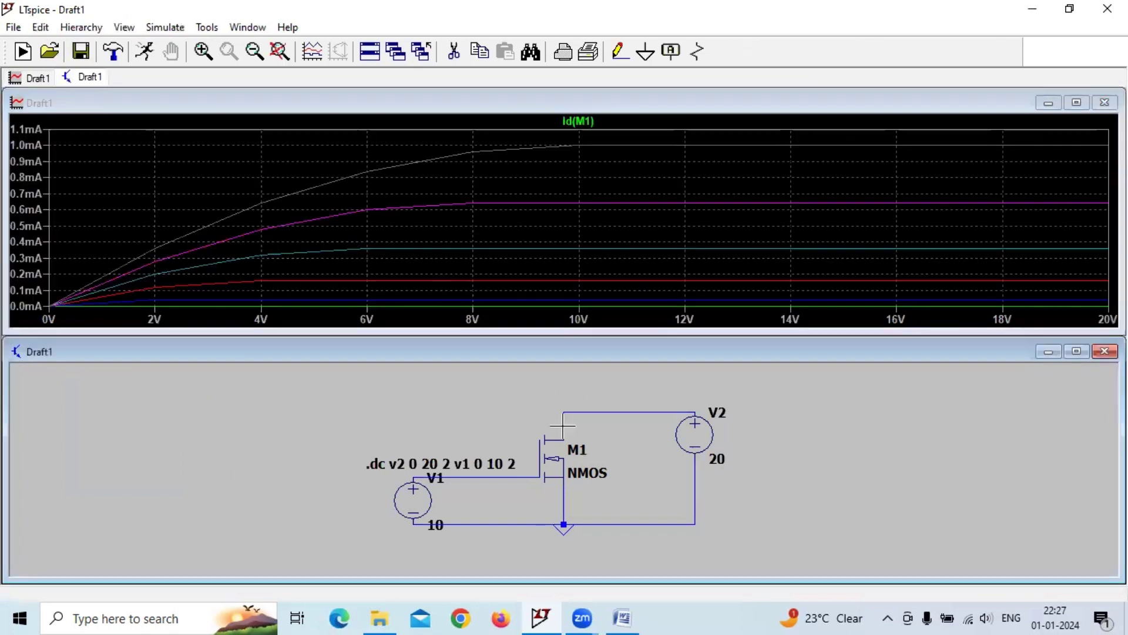